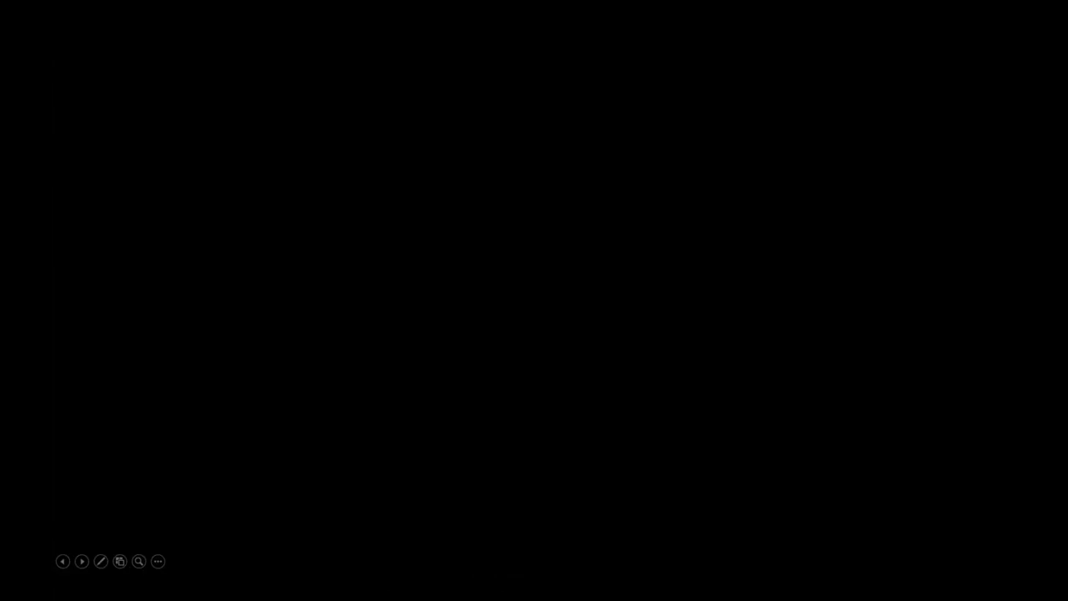
click(837, 383)
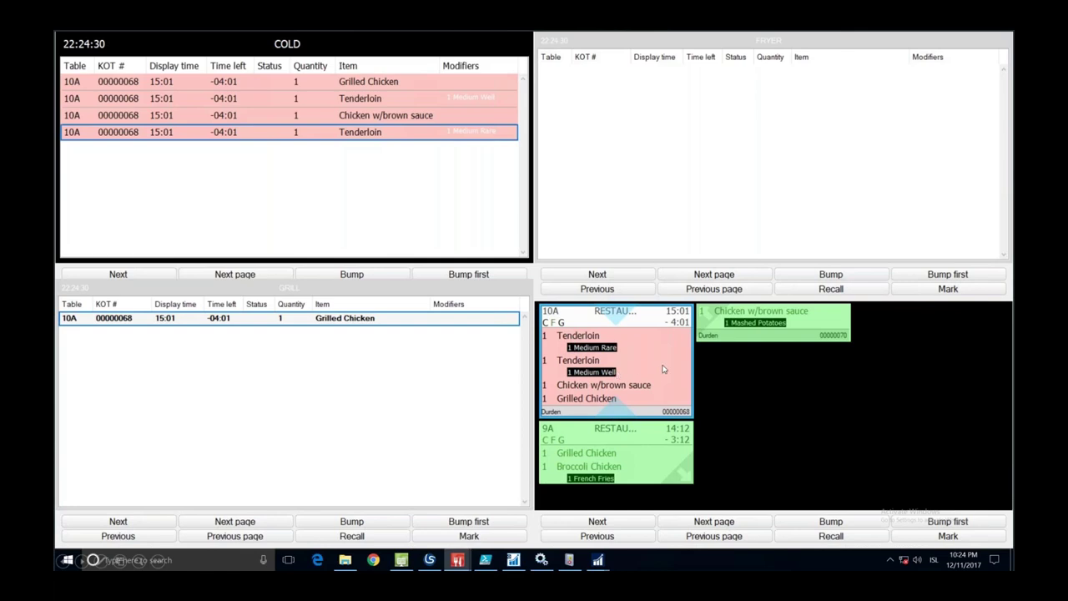
key(alt+Tab)
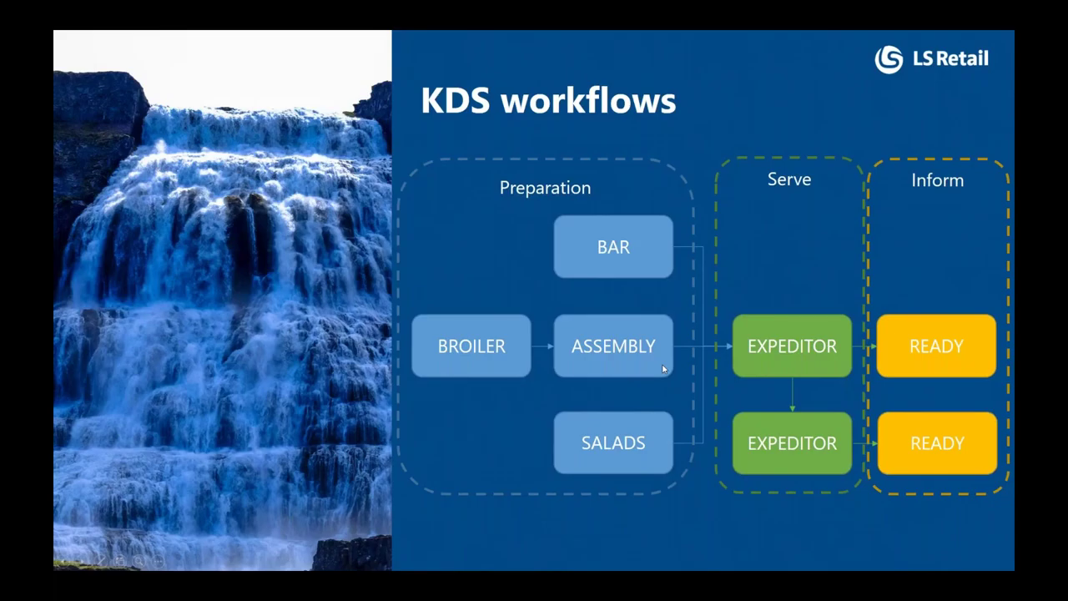
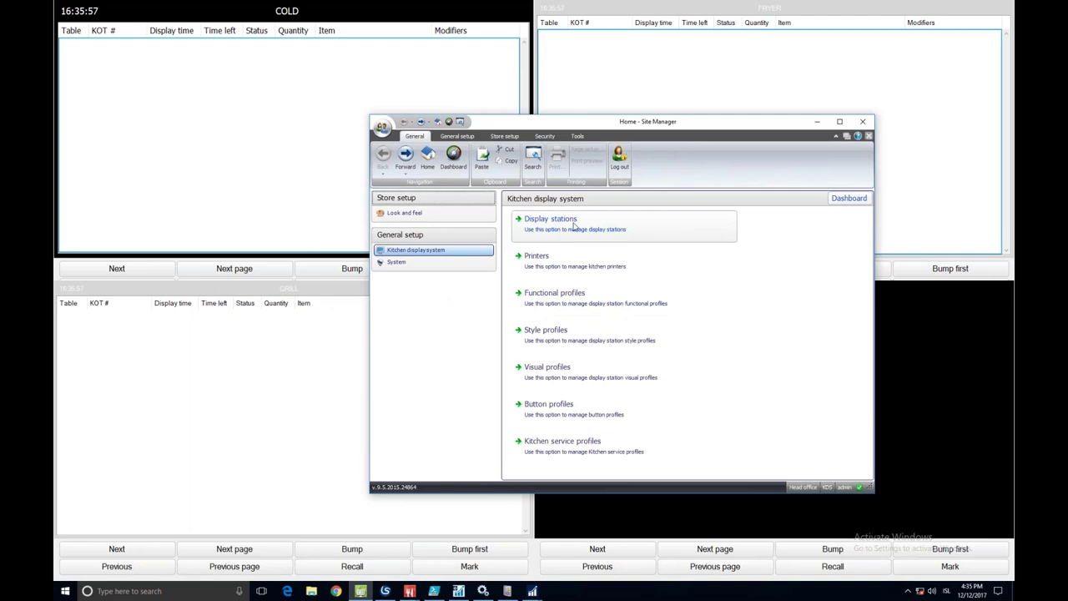
Open the FRYER-PS display station from the kitchen display system's list of display stations.
click(566, 227)
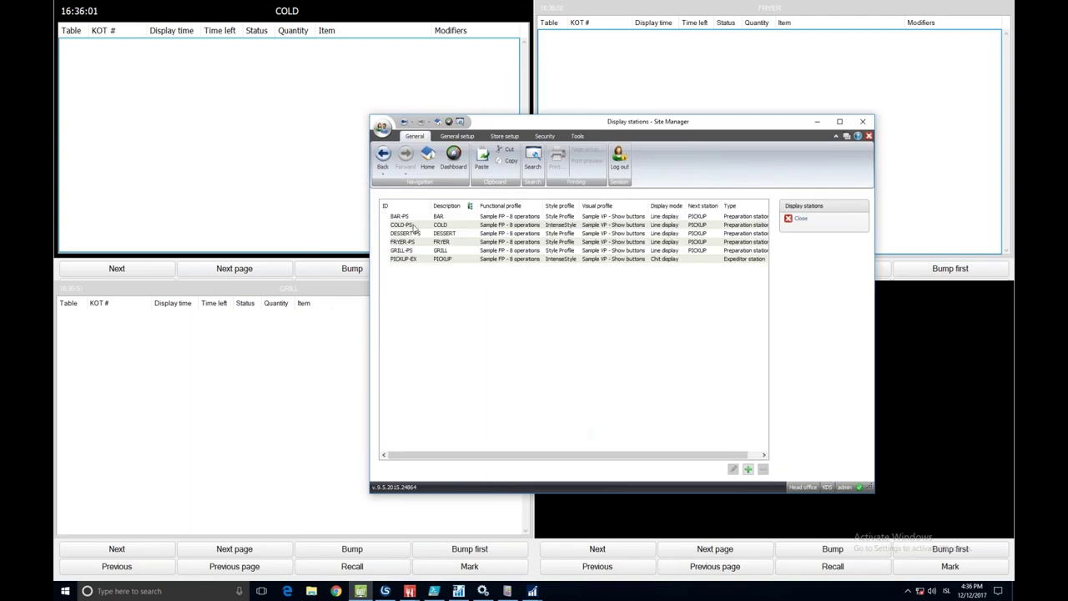
click(411, 226)
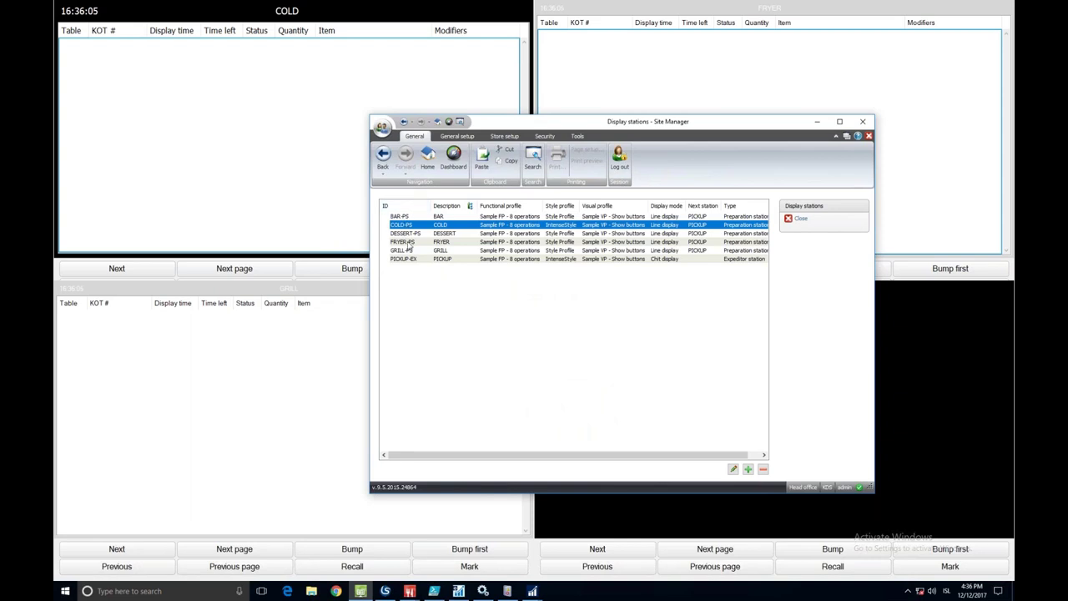
double_click(402, 242)
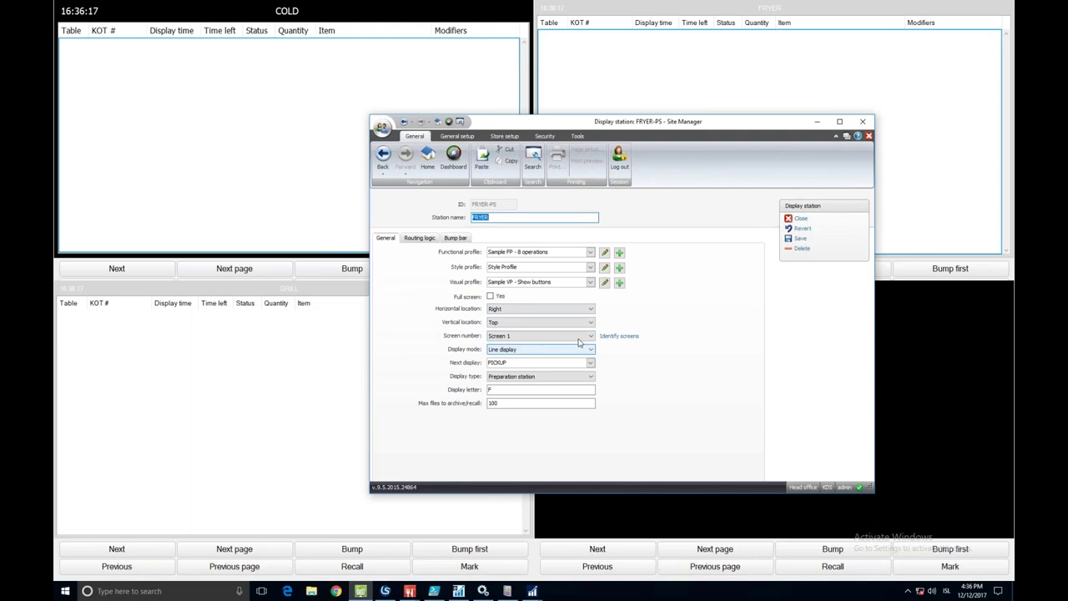
Examine the FRYER station's display mode options, next display choices and display letter.
click(531, 350)
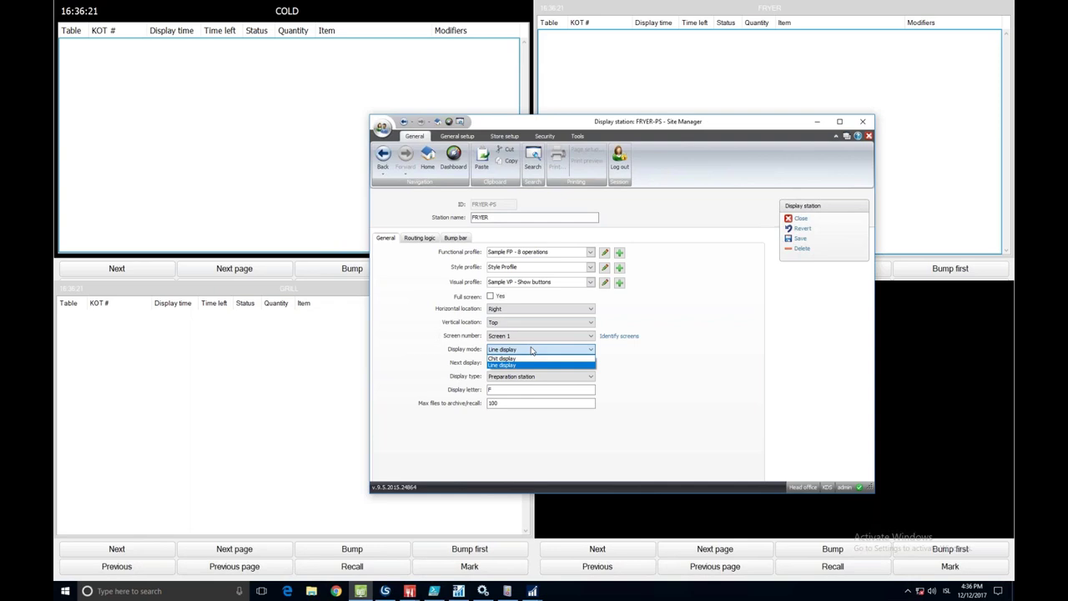
click(531, 364)
click(591, 363)
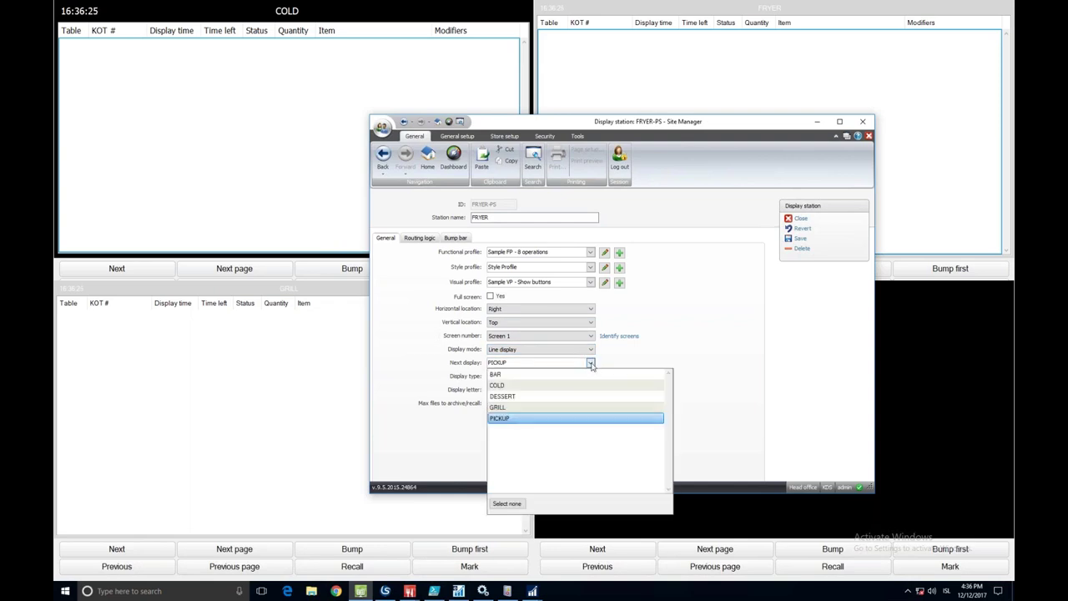
click(591, 364)
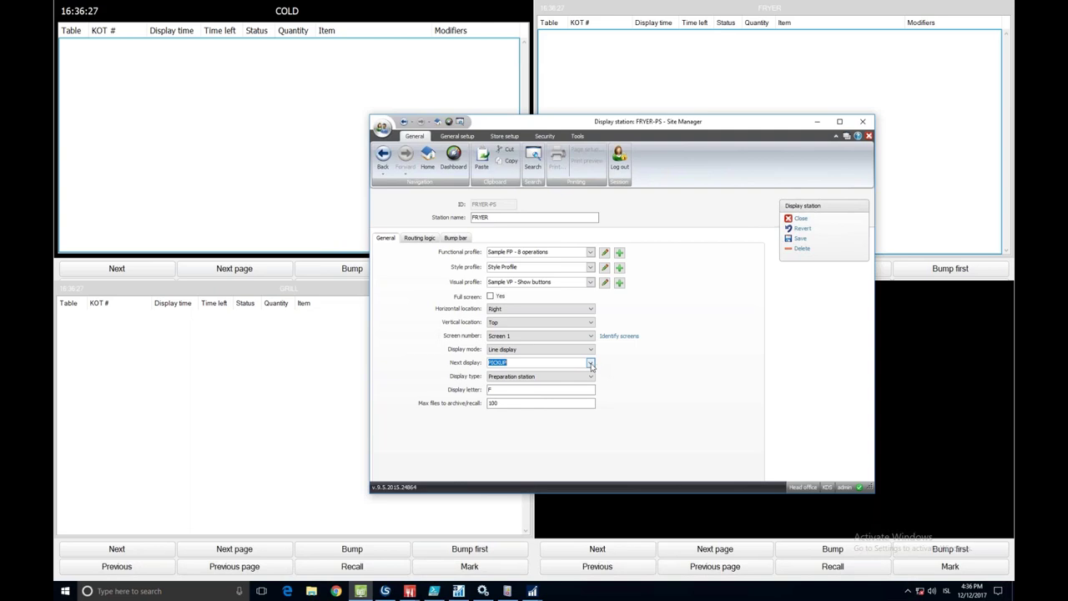
click(496, 388)
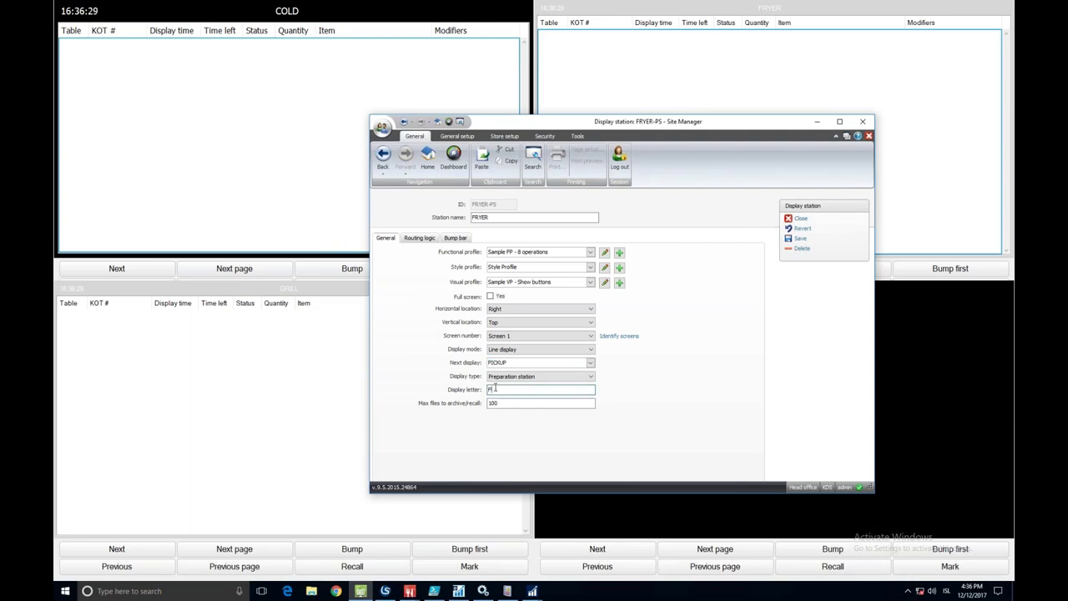
click(505, 387)
Edit the FRYER station's style profile, setting the order pane style's text color to red, and save the profile.
click(604, 267)
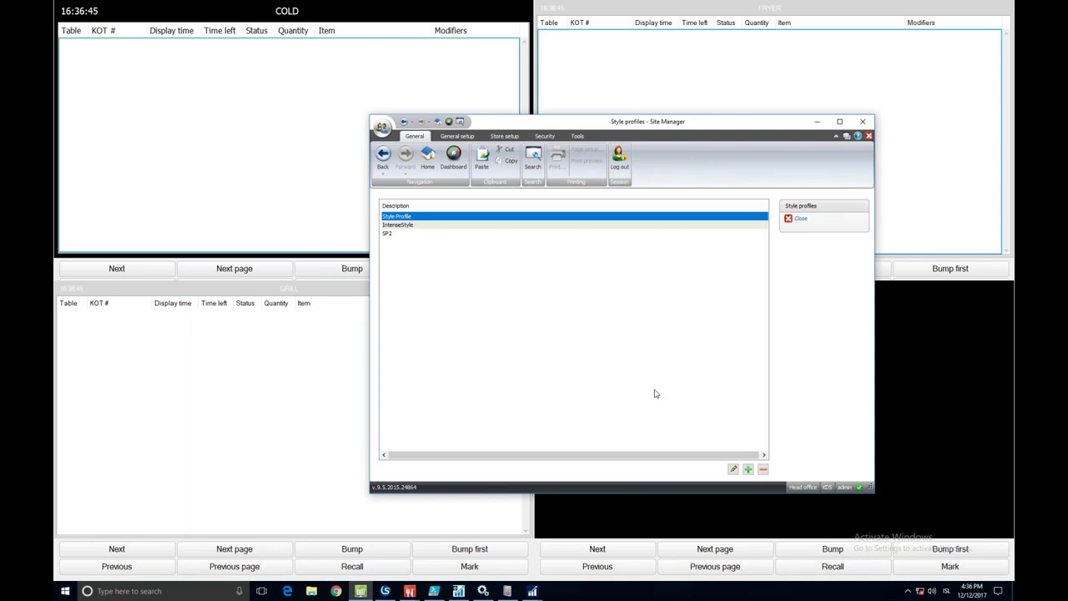
click(732, 469)
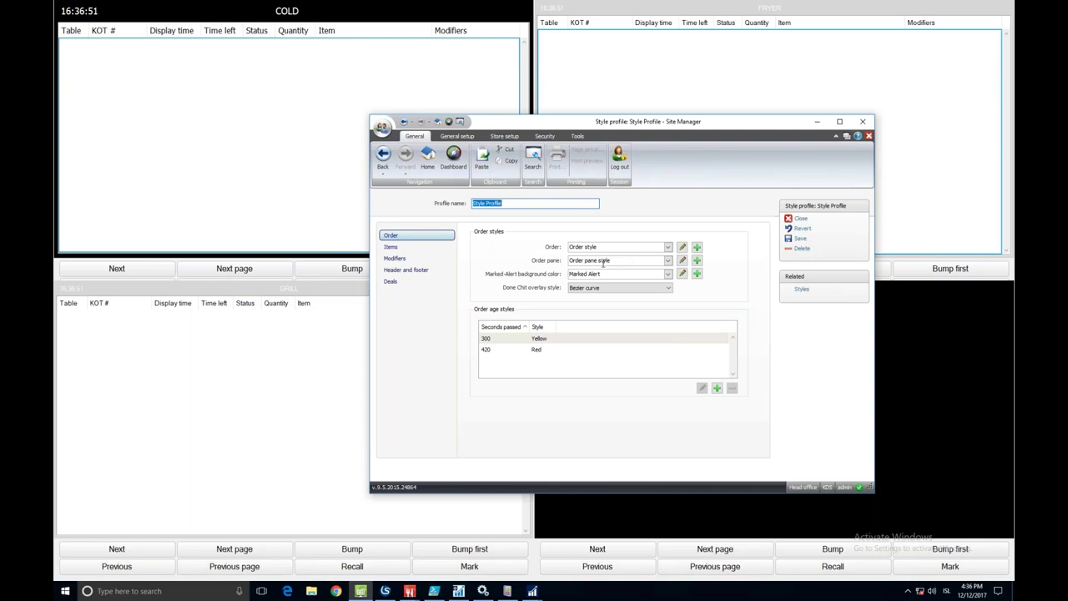
click(683, 261)
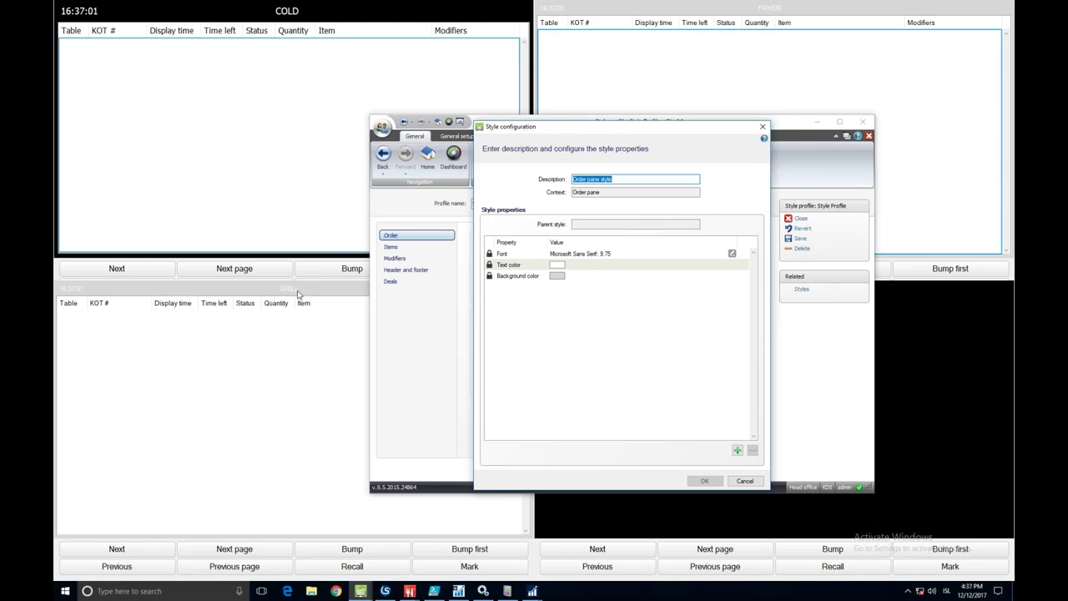
click(558, 265)
click(558, 266)
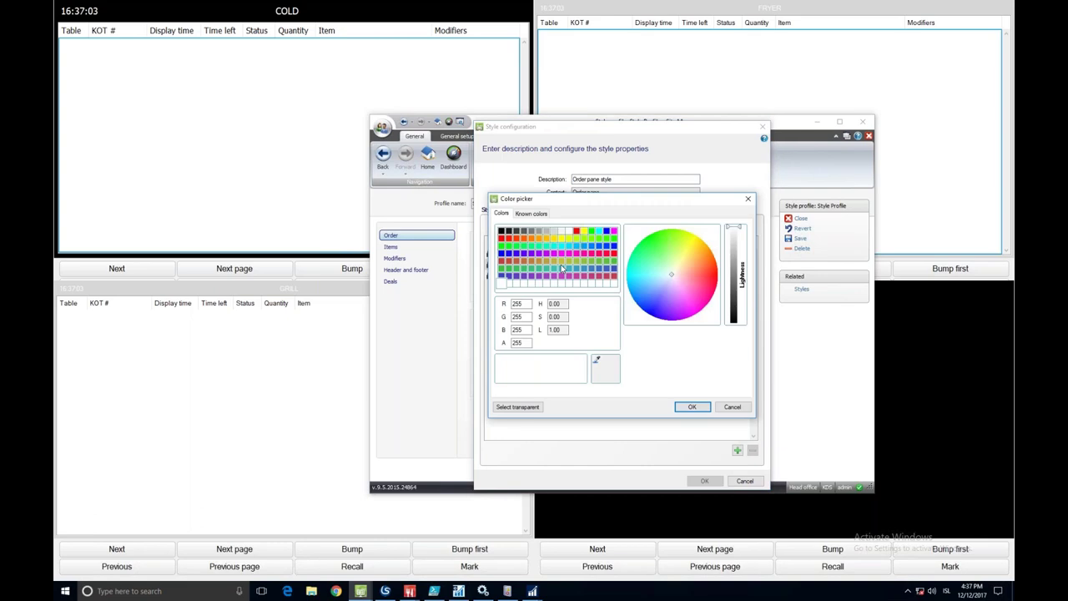
click(501, 239)
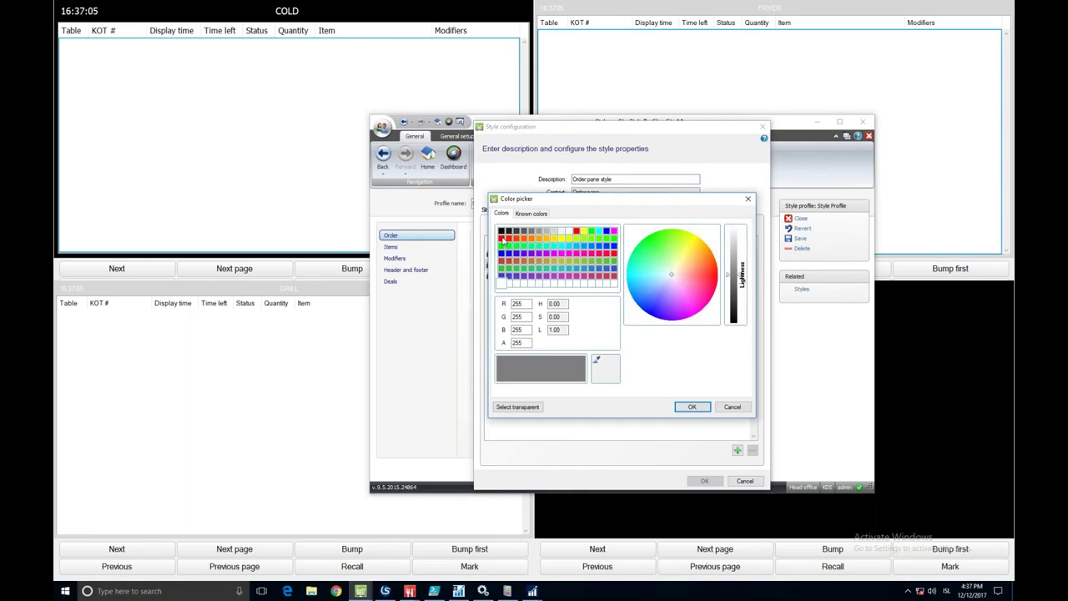
click(689, 406)
click(694, 482)
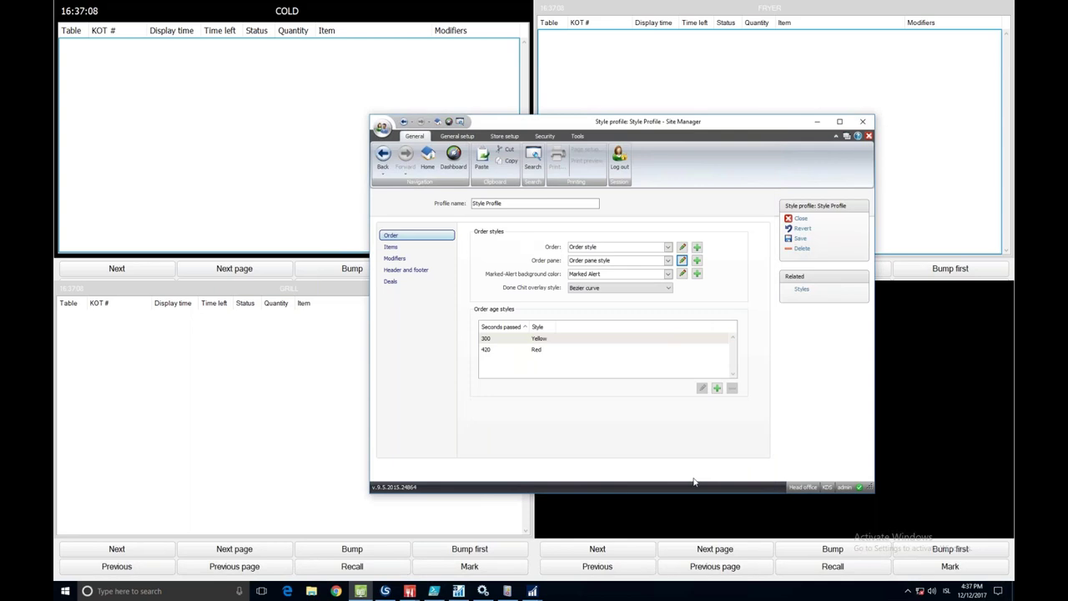
click(801, 239)
Switch to PowerShell ISE and run the Restart-Service LSRKitchenService script, then return to the kitchen displays.
click(816, 122)
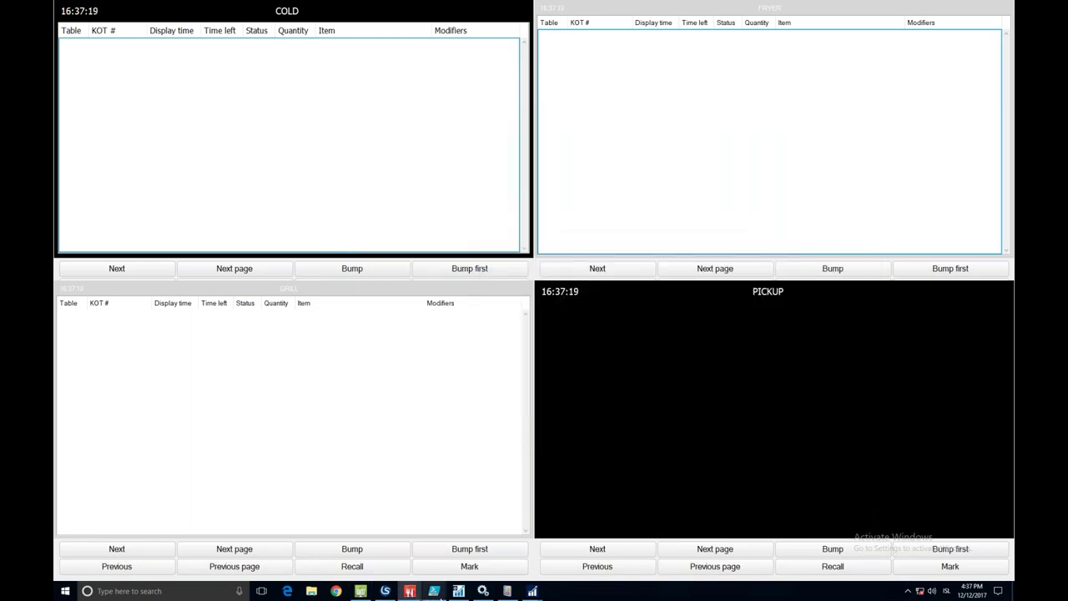
click(435, 590)
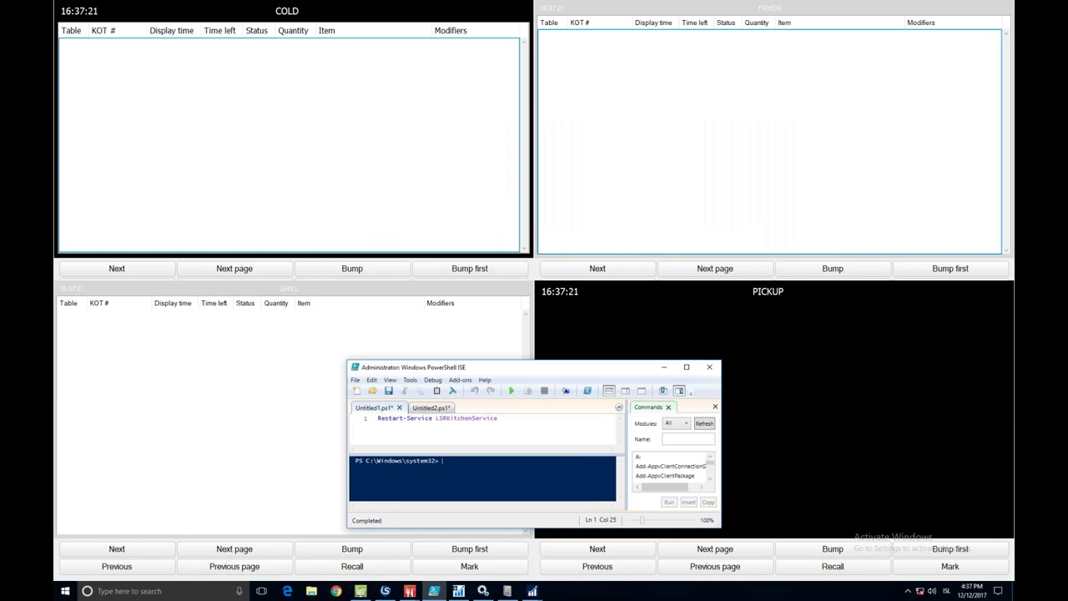
click(512, 390)
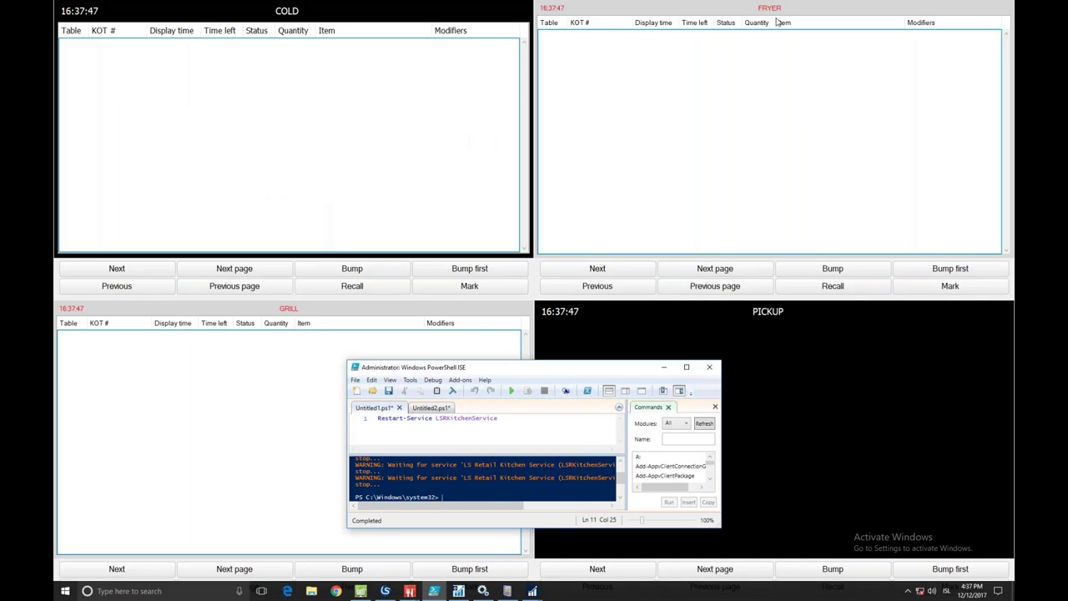
click(664, 368)
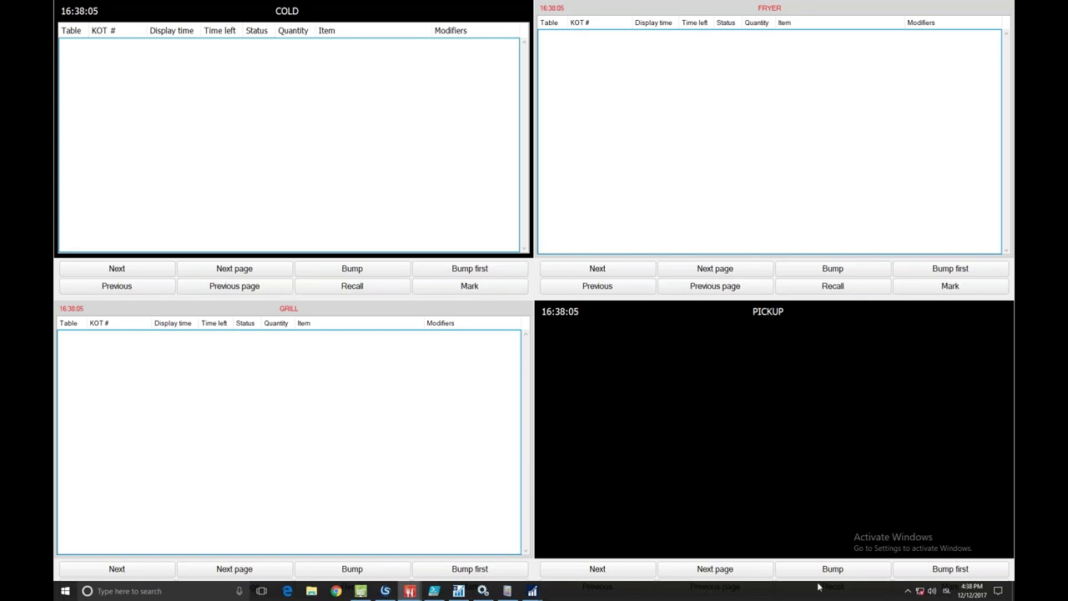
Switch to the EPOS Main point-of-sale window and log on with the first listed staff ID.
mouse_move(531, 590)
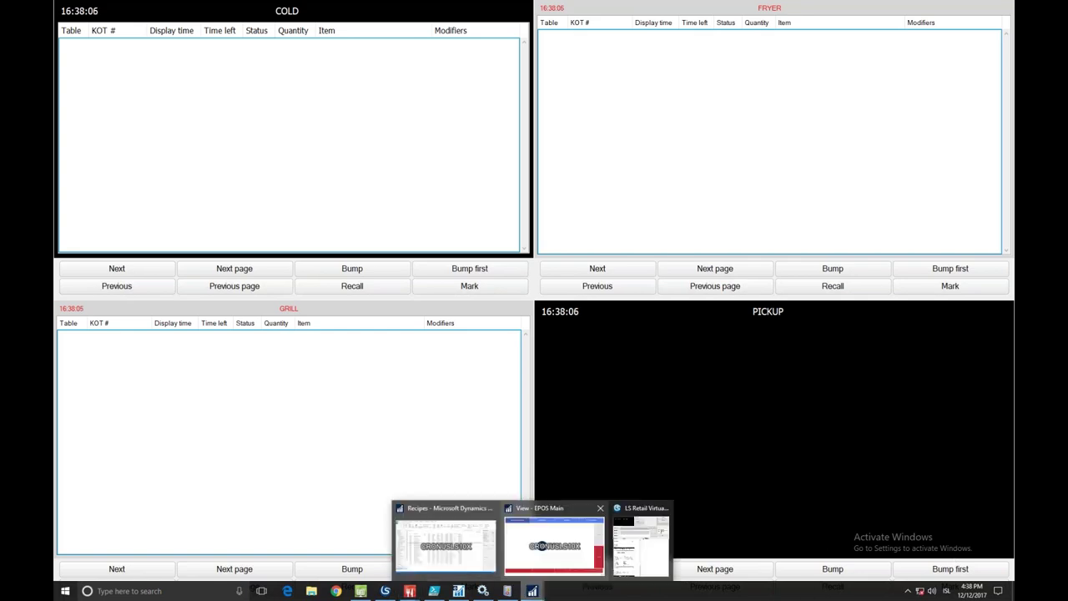
click(554, 544)
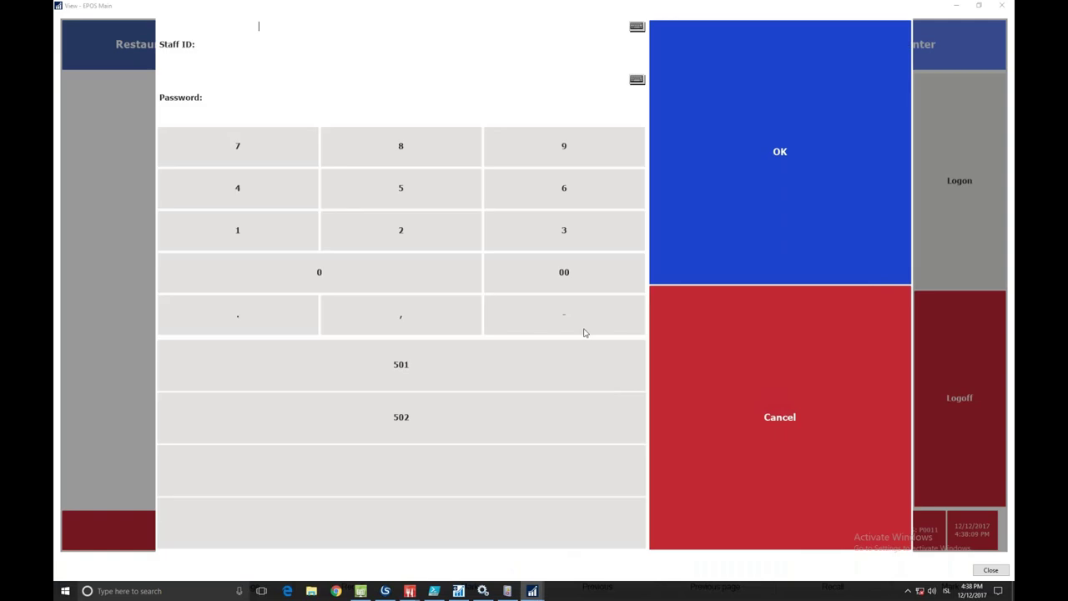
click(501, 353)
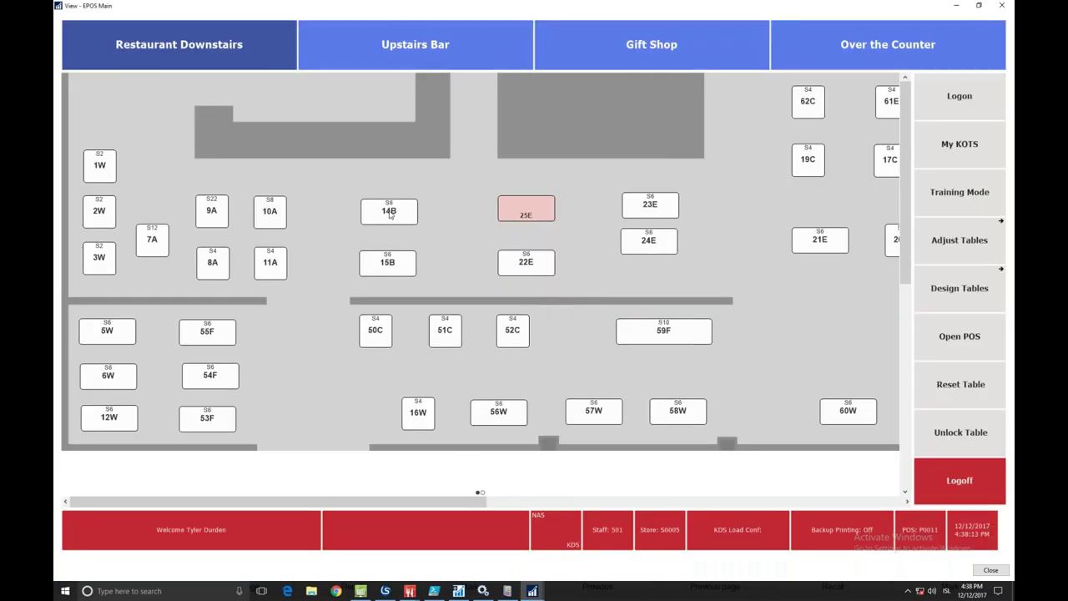
Seat two guests at table 14B in Restaurant Downstairs and open the table for a new order.
click(388, 212)
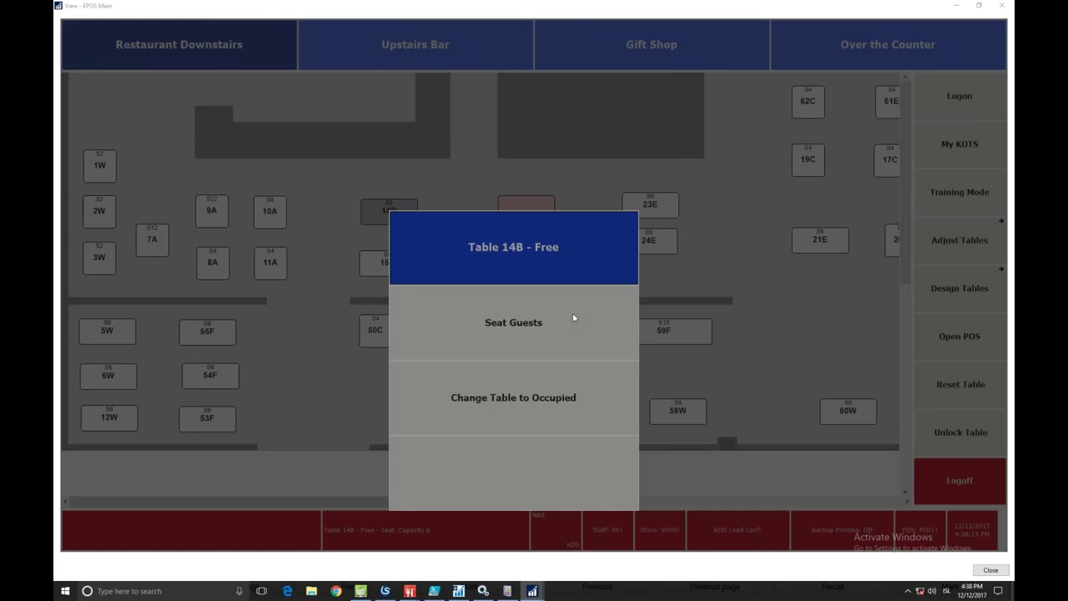
click(573, 317)
click(484, 325)
click(614, 247)
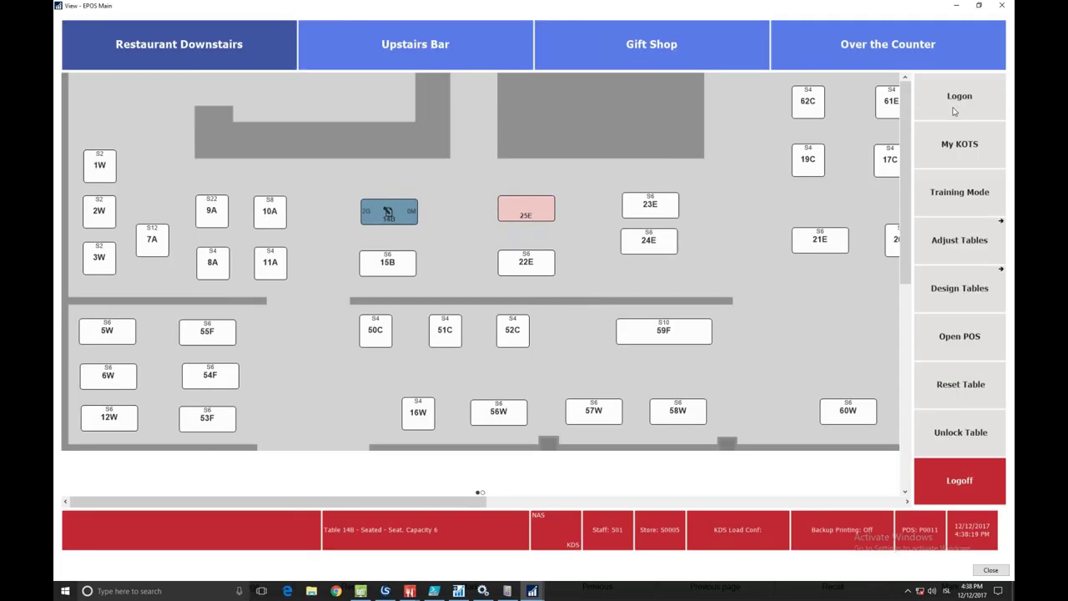
click(391, 212)
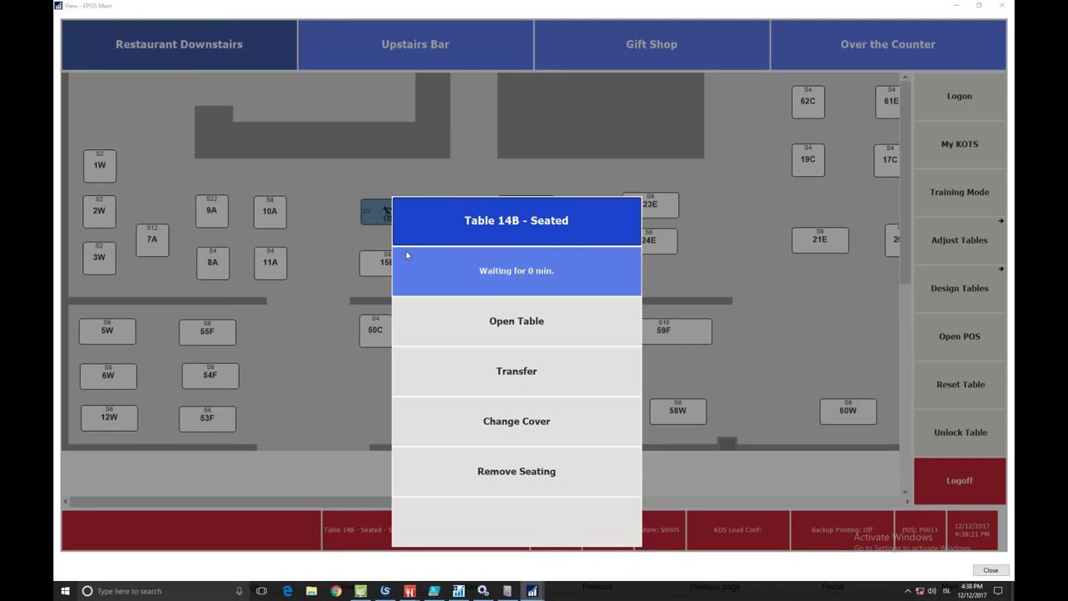
click(506, 324)
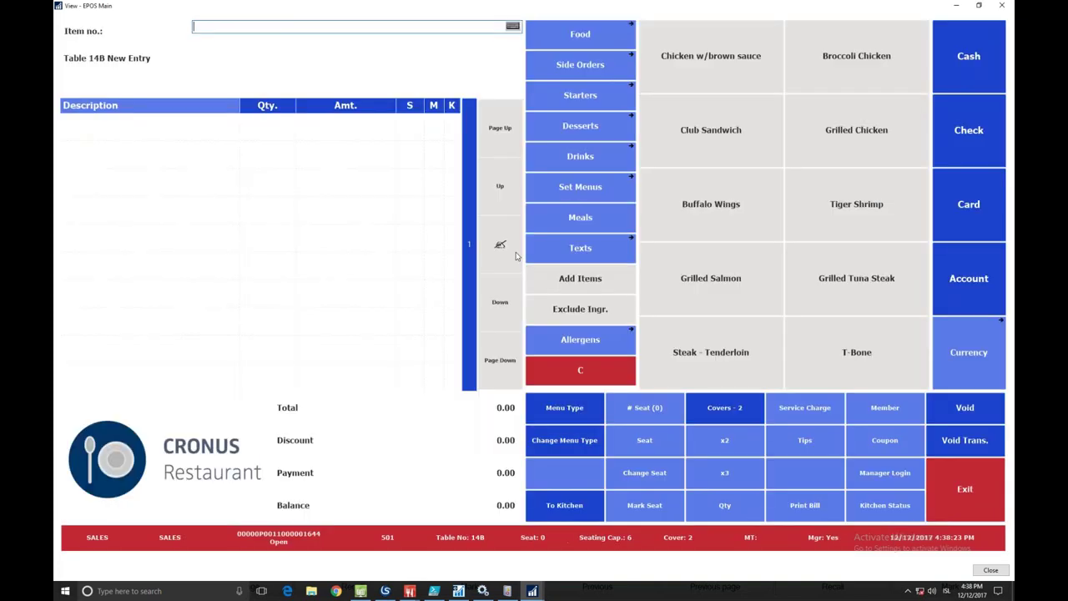
Add a glass of White Wine - Chardonnay and a glass of Red Wine - Carbernet S. to table 14B's order.
click(572, 159)
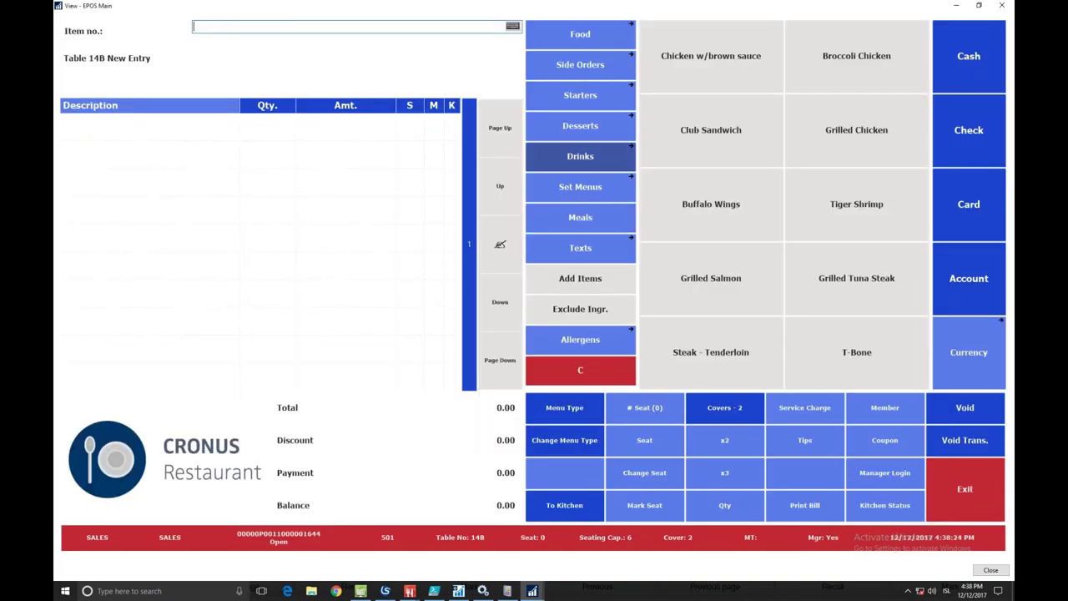
click(778, 168)
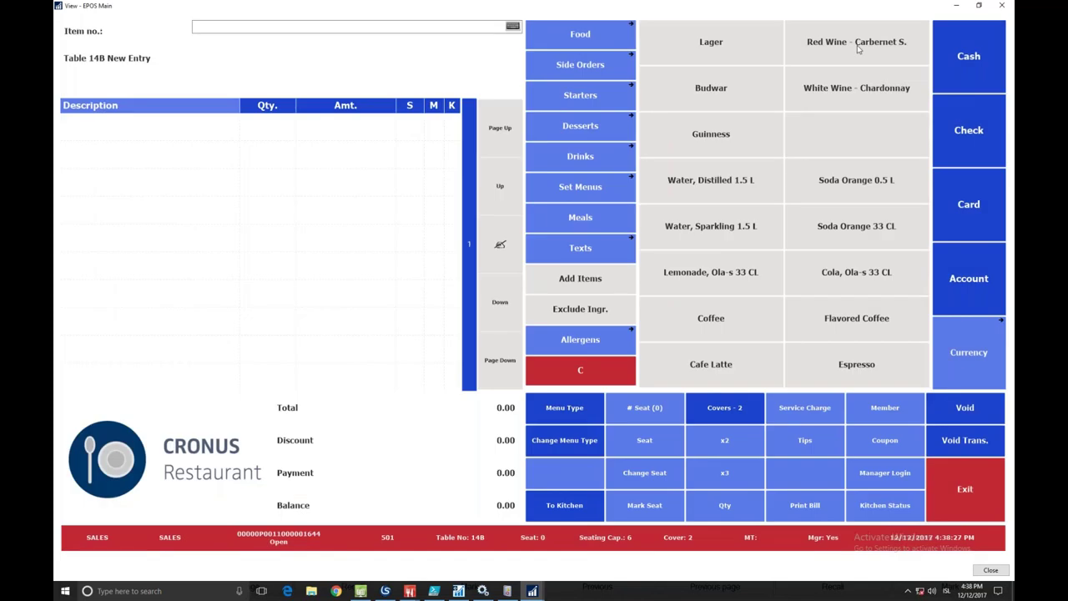
click(832, 42)
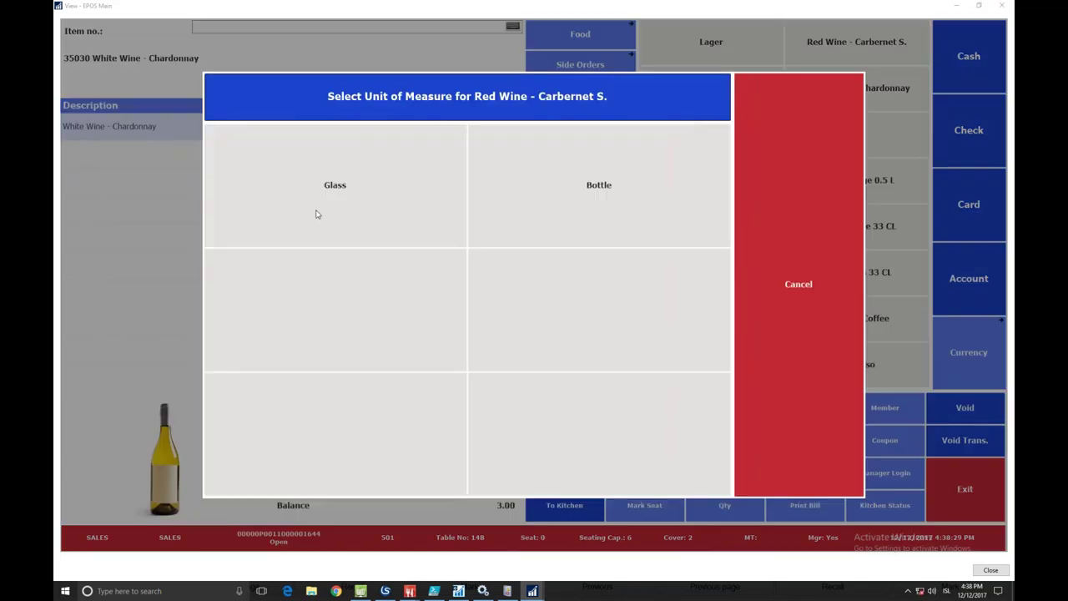
click(316, 215)
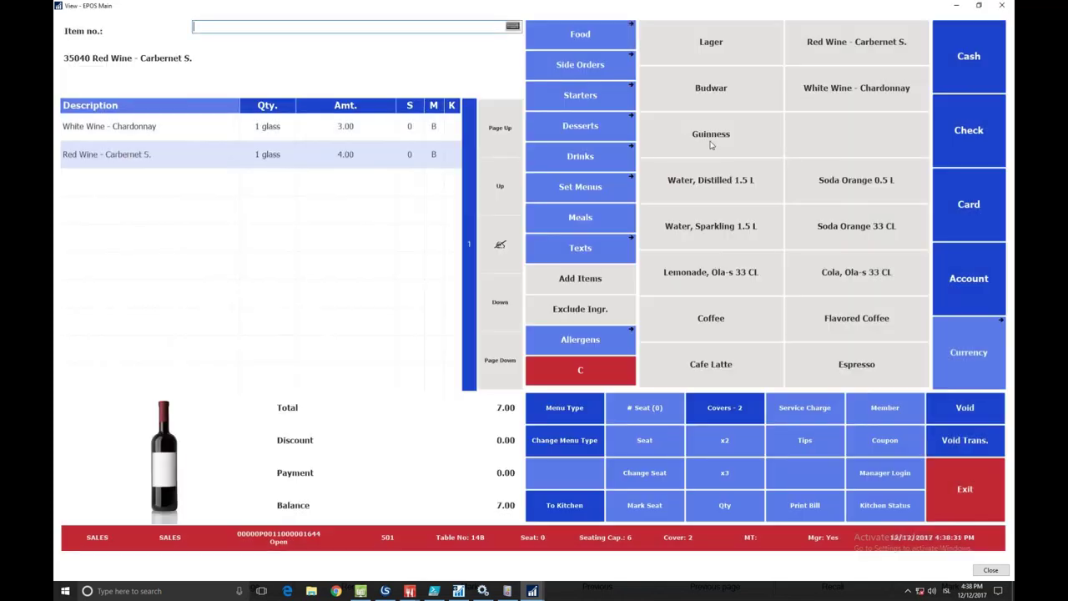
click(568, 511)
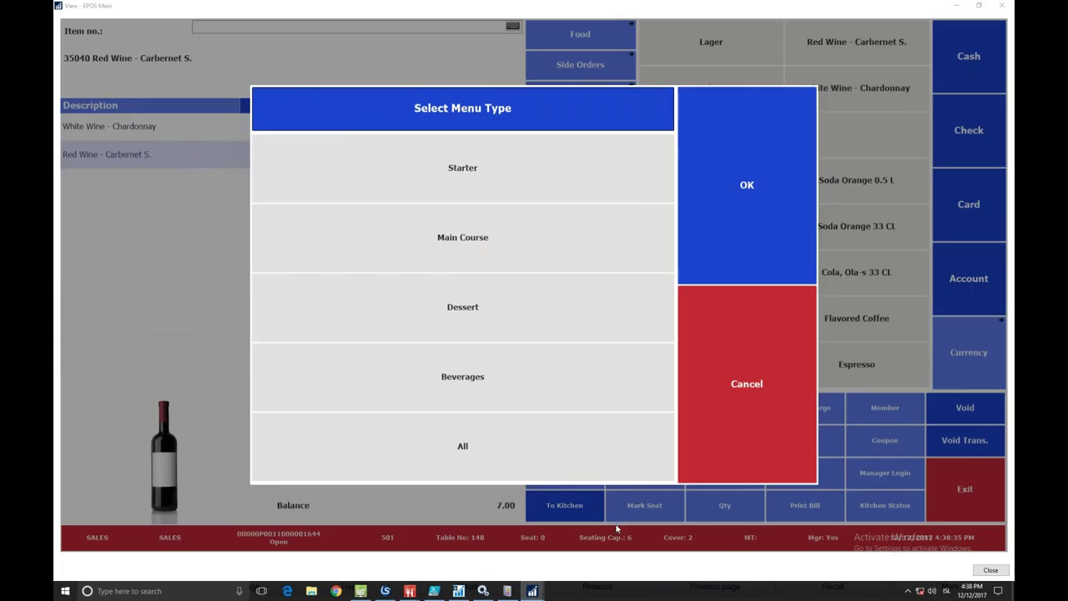
click(735, 362)
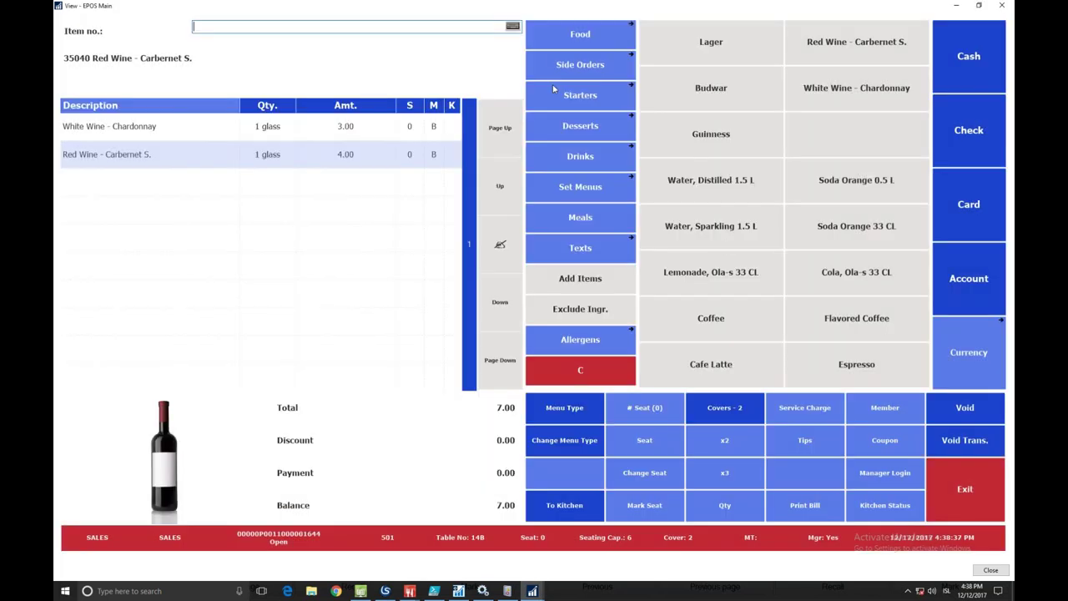
Add Chicken w/brown sauce with mashed potatoes and Broccoli Chicken with french fries to table 14B's order.
click(575, 34)
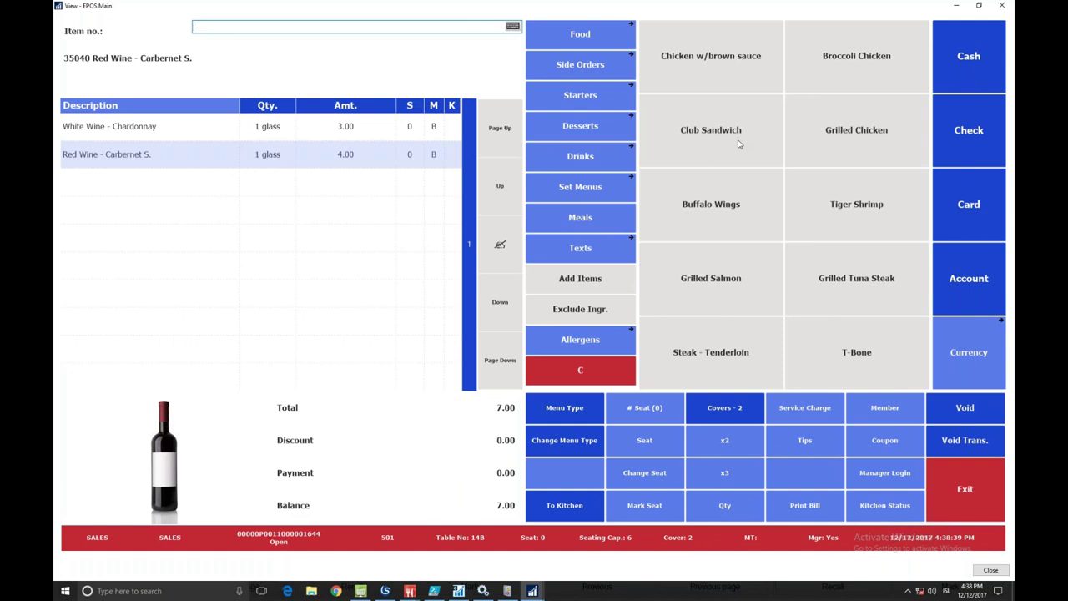
click(727, 84)
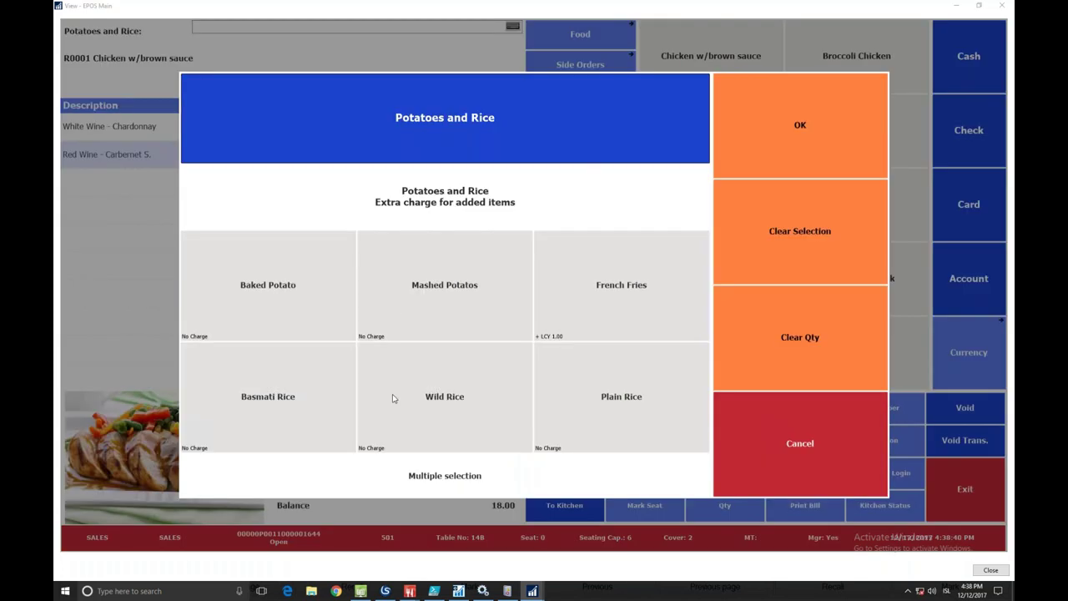
click(388, 302)
click(800, 158)
click(856, 56)
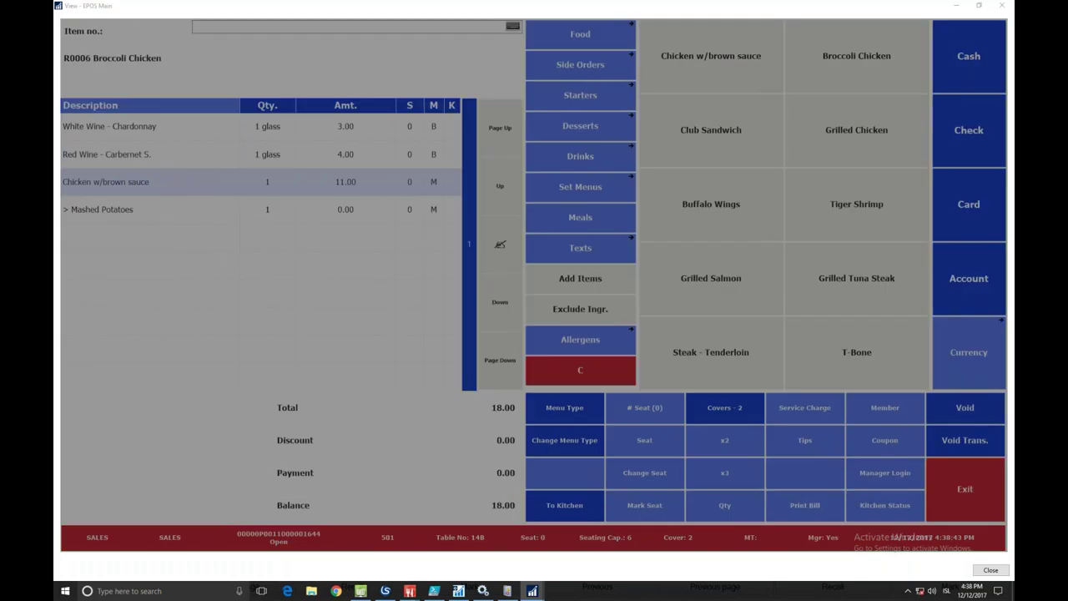
click(659, 244)
click(808, 171)
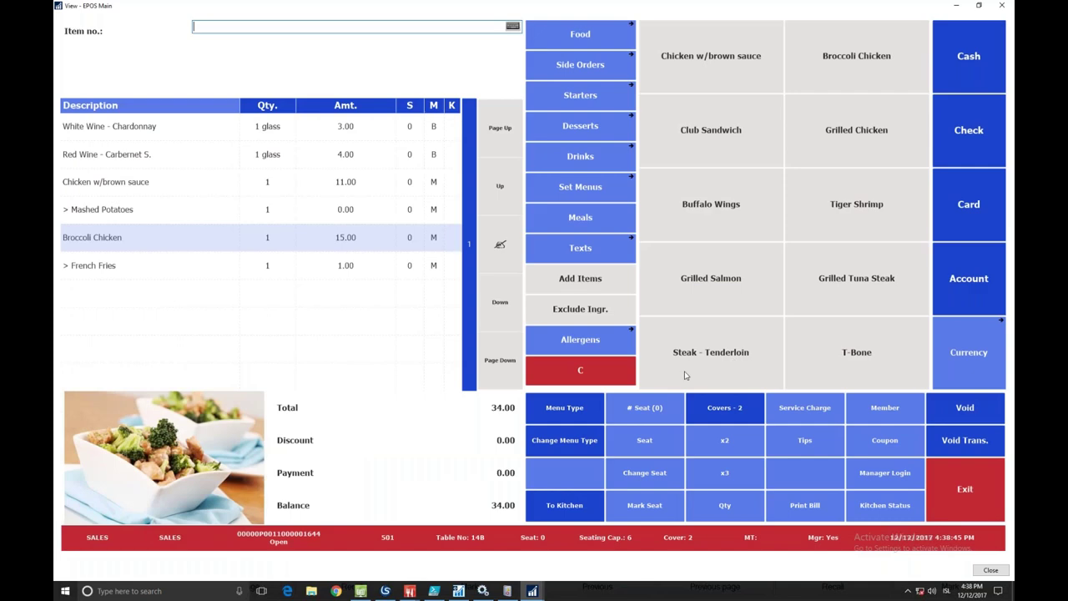
Add two tenderloin steaks to the order, one cooked Medium Rare and one Well Done.
click(705, 354)
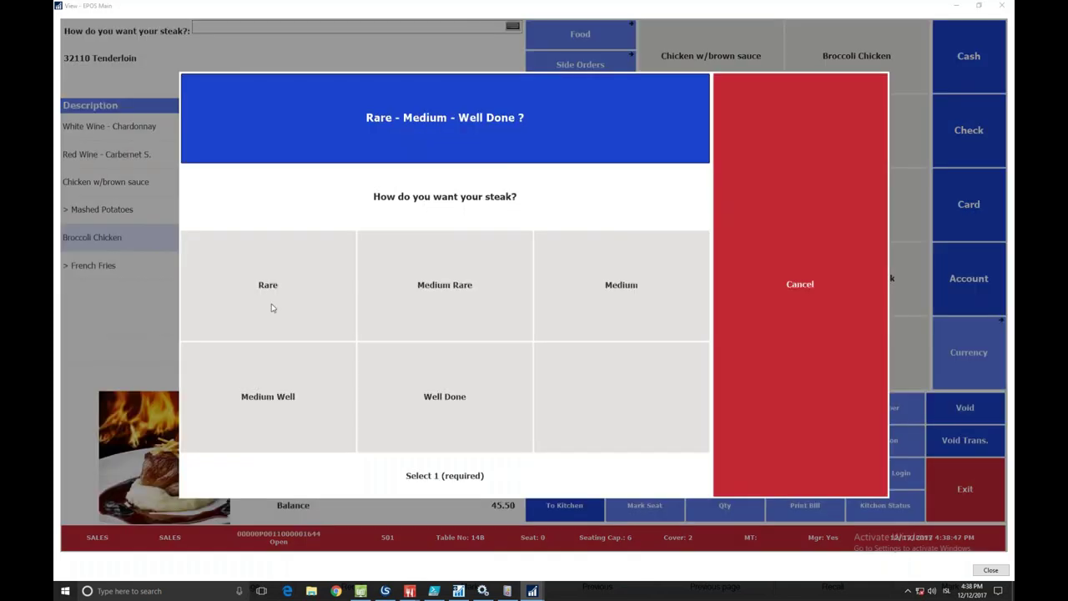
click(447, 276)
click(686, 357)
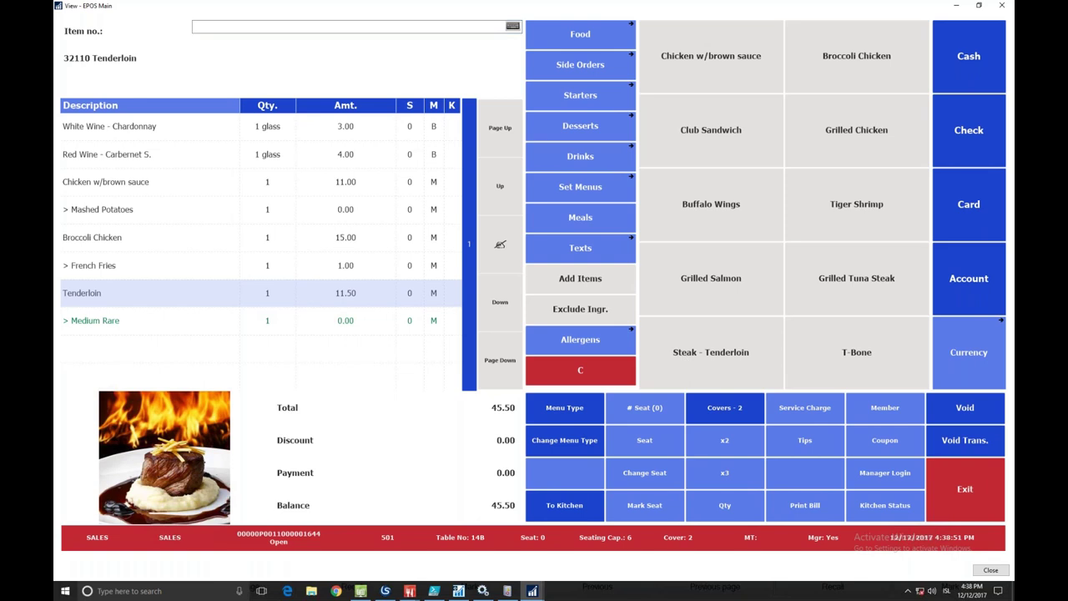
click(450, 405)
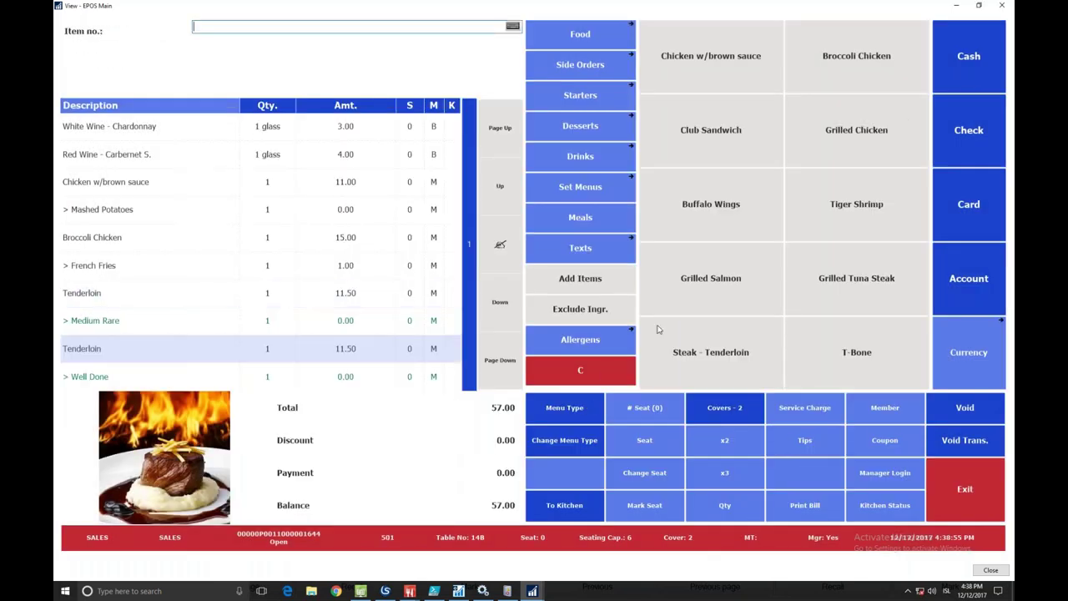
Send the Beverages menu type of the order to the kitchen without a hold.
click(566, 508)
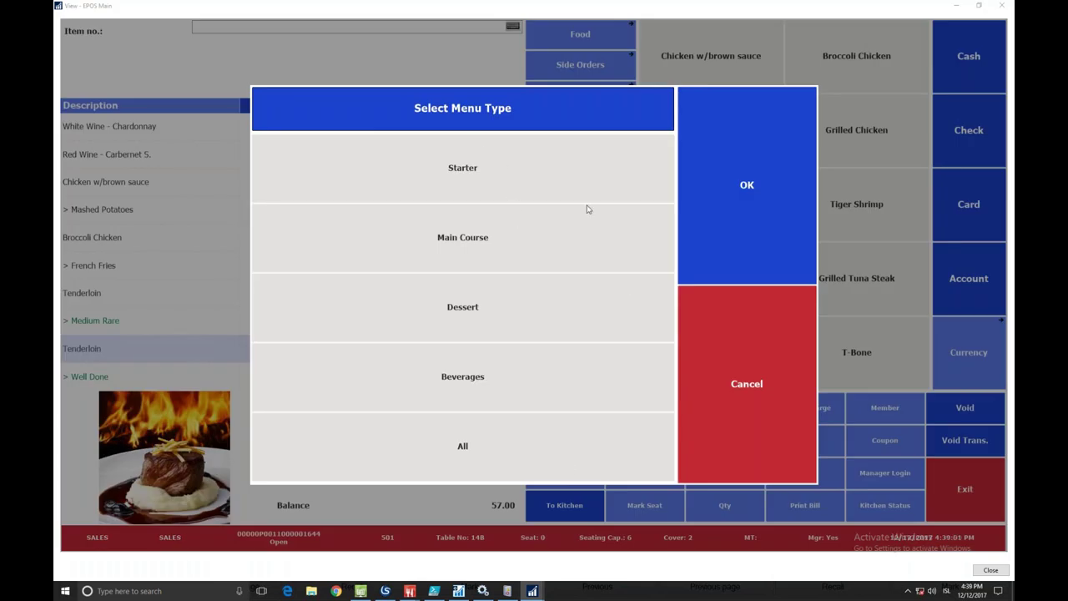
click(554, 393)
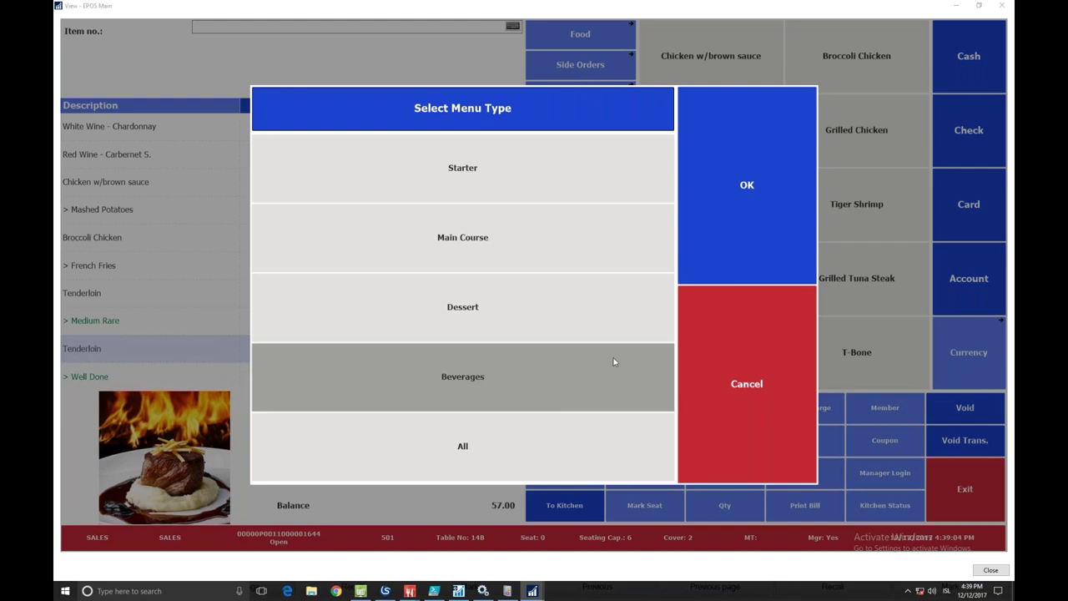
click(740, 193)
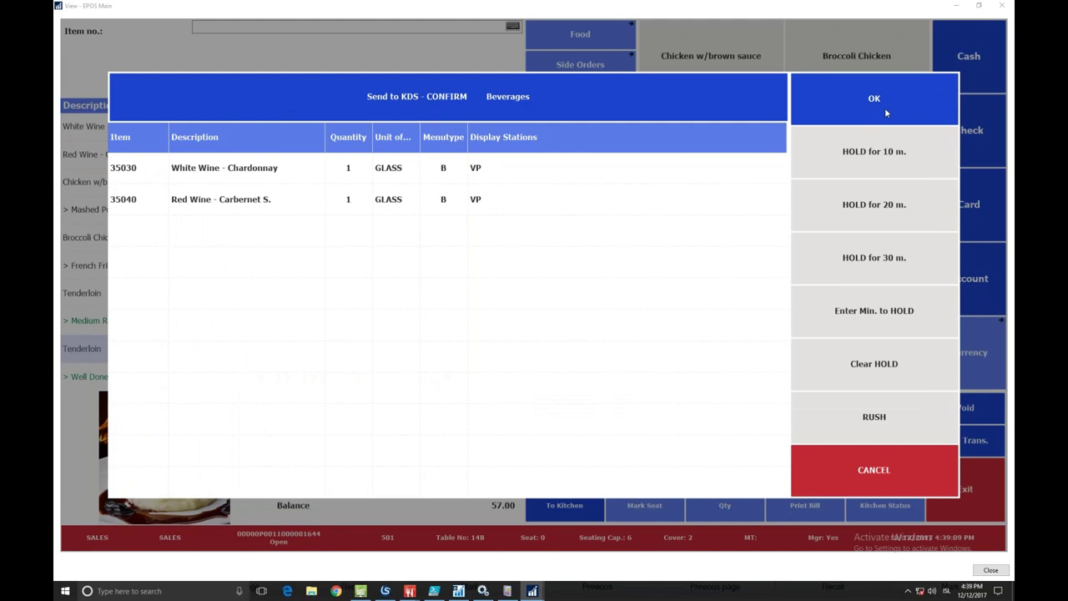
click(885, 112)
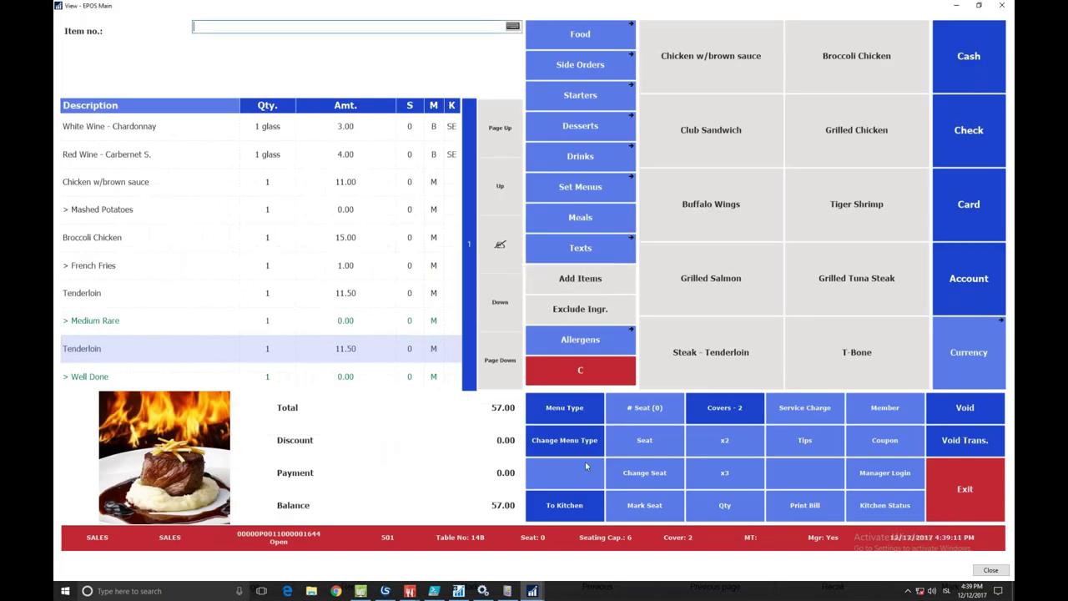
Send the Main Course menu type of the order to the kitchen without a hold.
click(566, 506)
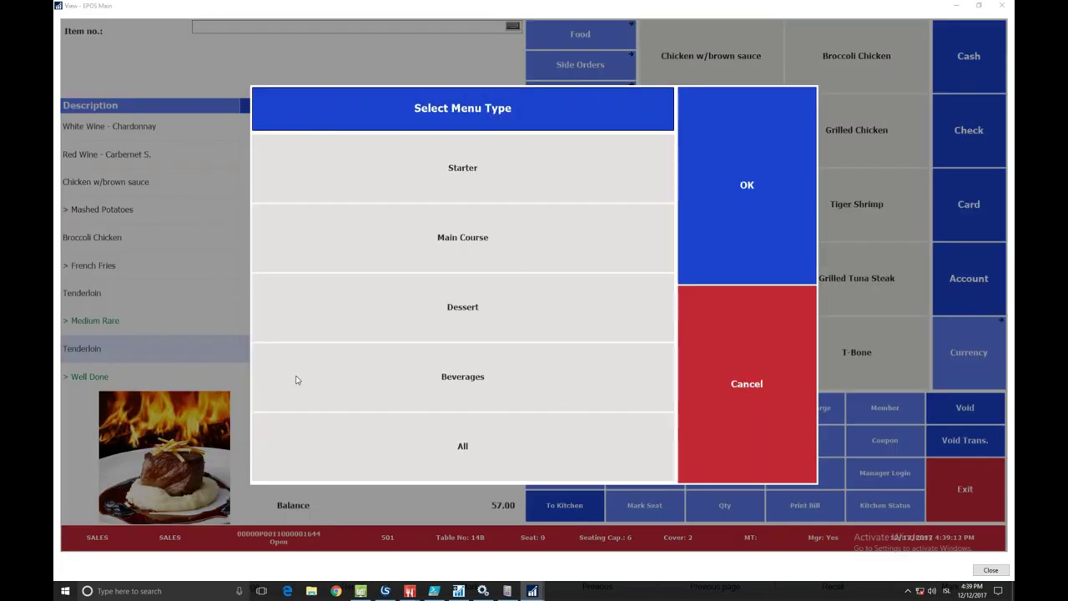
click(478, 254)
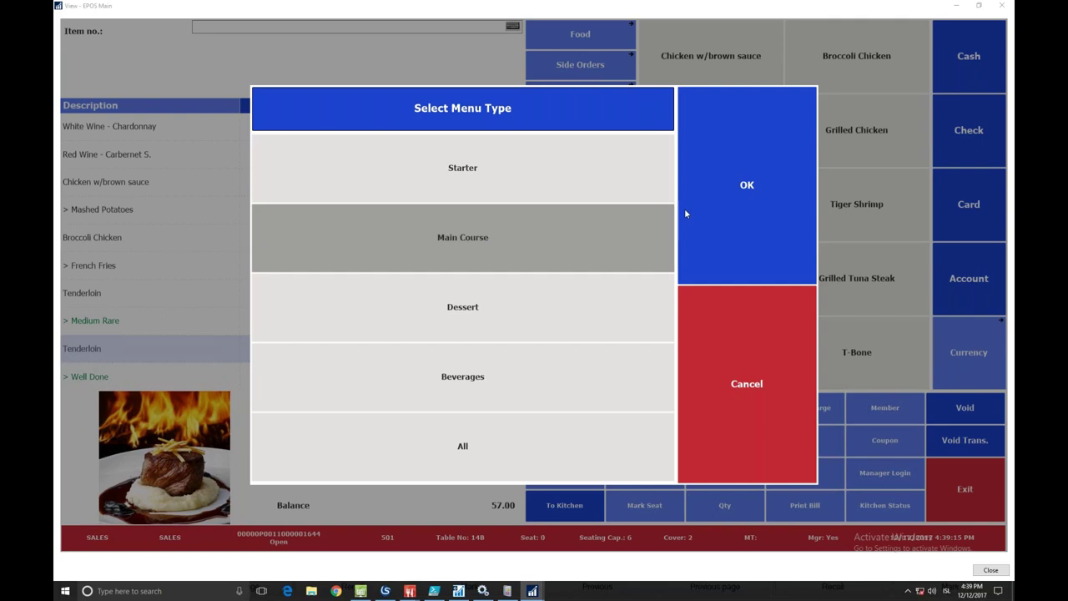
click(735, 195)
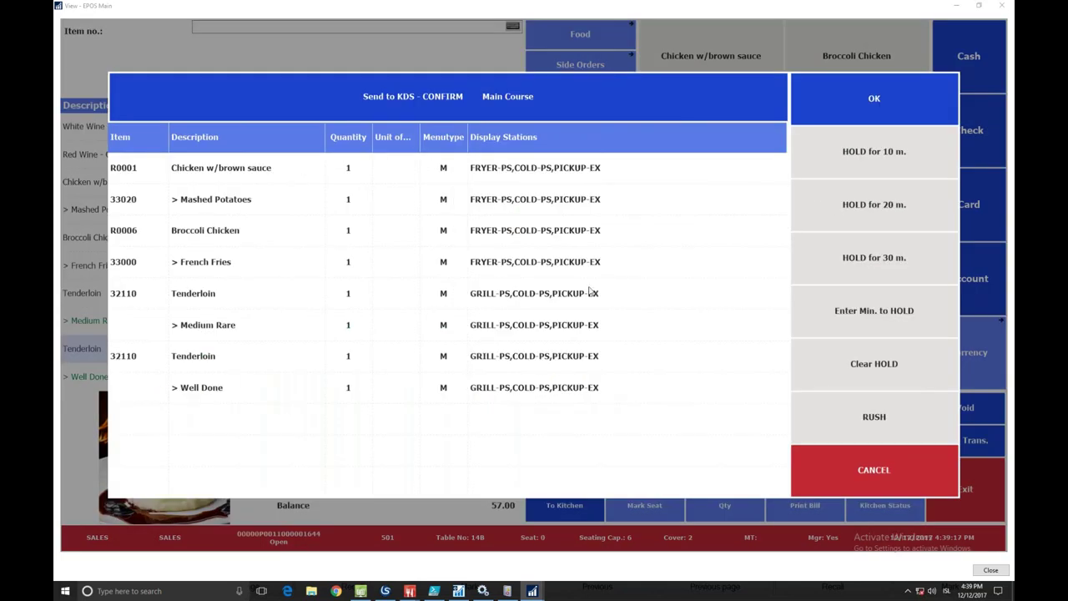
click(847, 109)
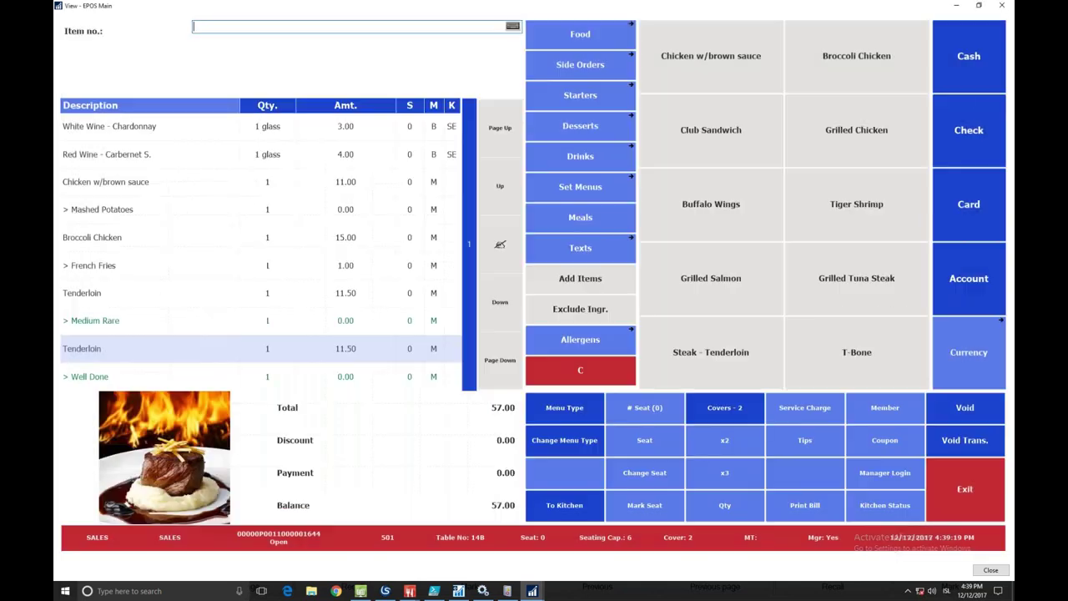
Switch to the kitchen displays and bring up the FRYER-PS, PICKUP-EX, COLD-PS and GRILL-PS stations together.
mouse_move(412, 592)
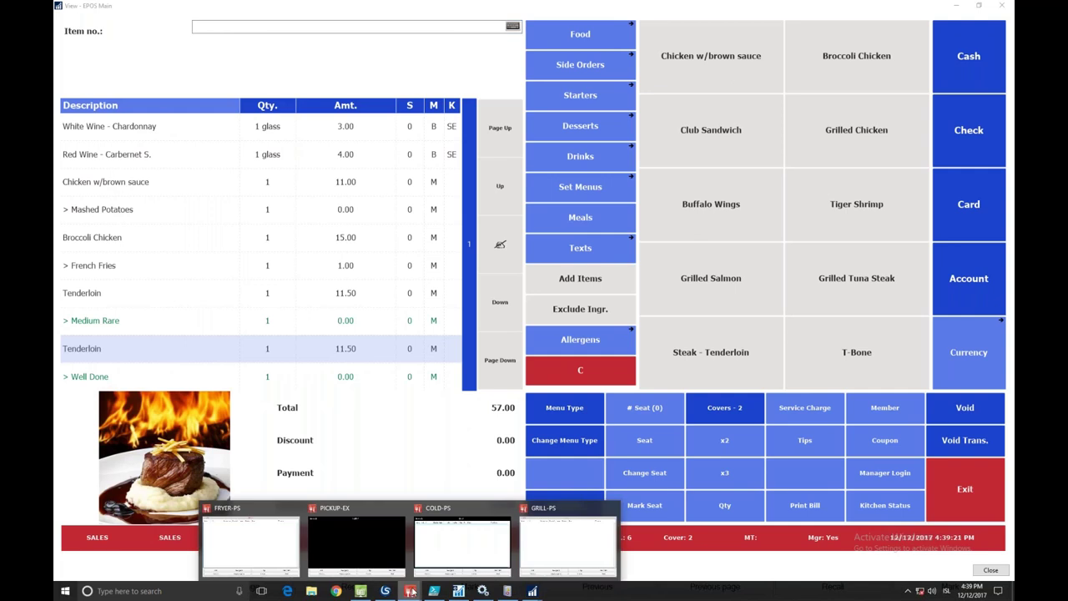
click(267, 550)
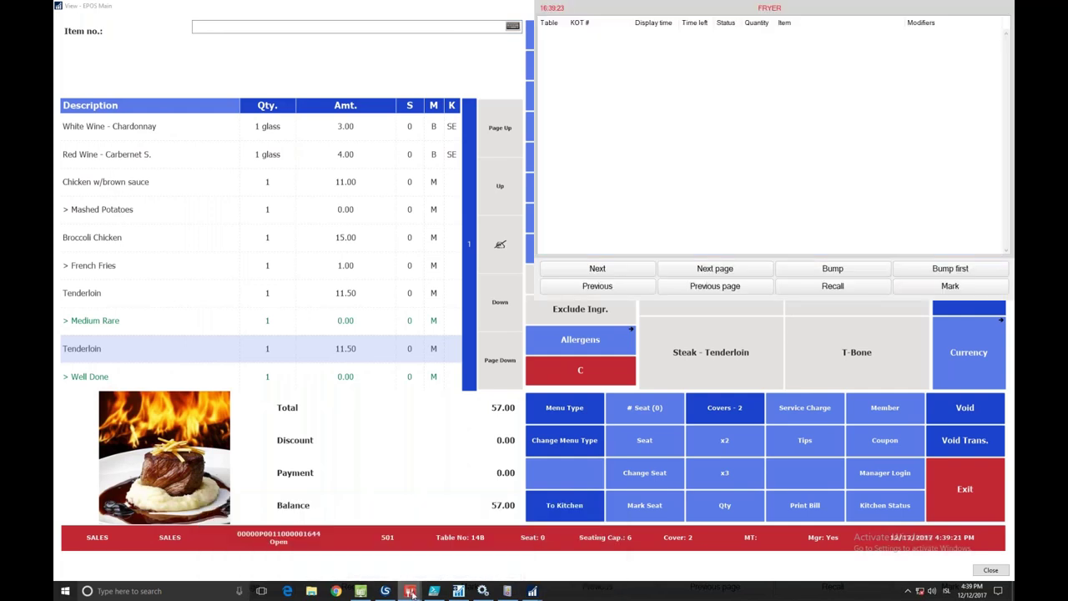
click(372, 570)
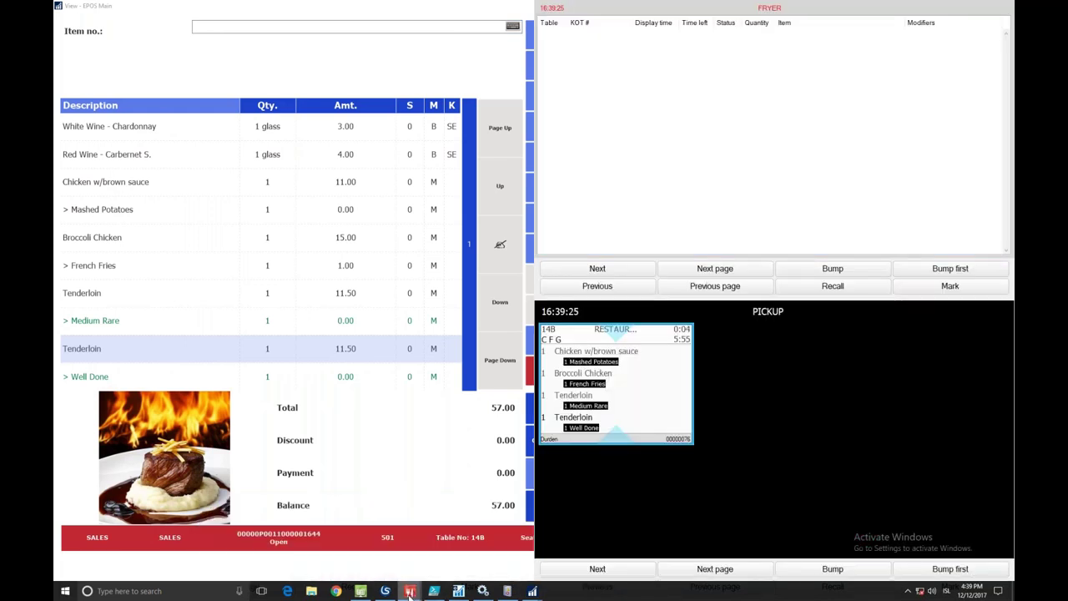
click(464, 546)
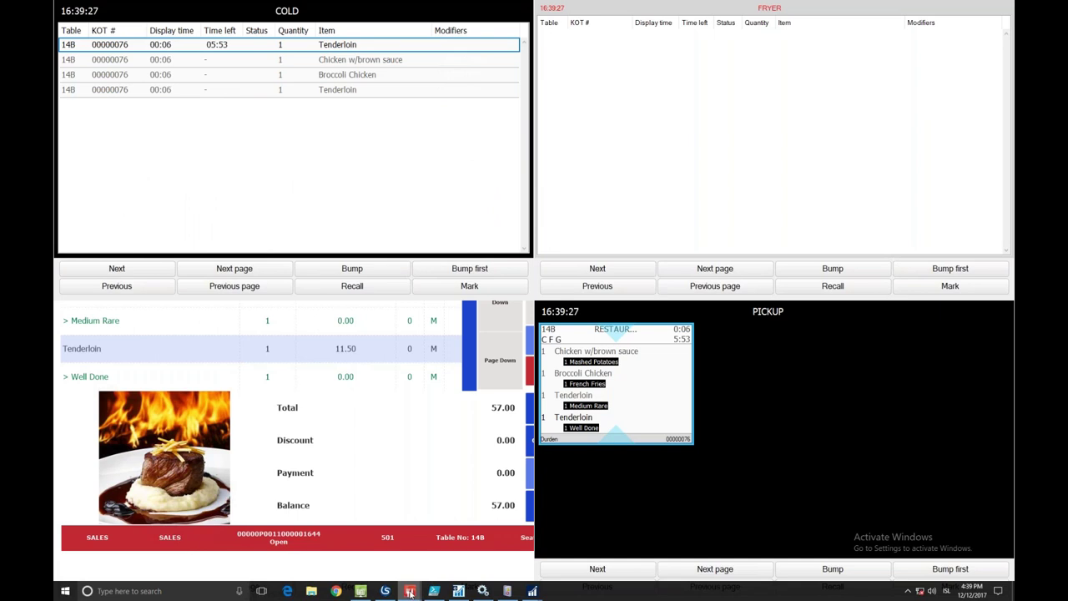
click(573, 543)
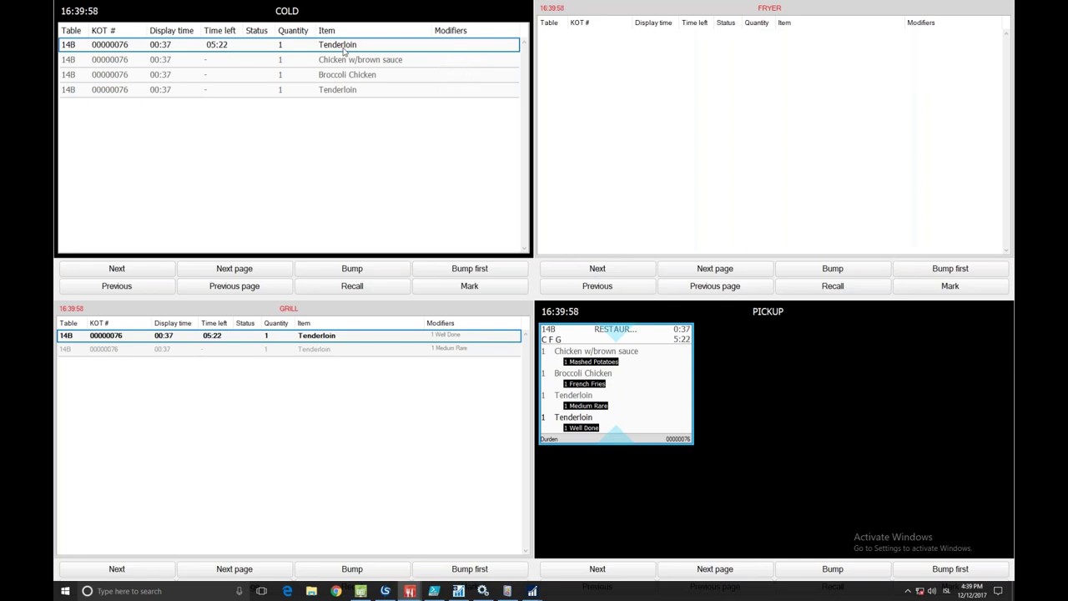
Bump all four of table 14B's main course items off the COLD station display.
click(352, 270)
click(353, 272)
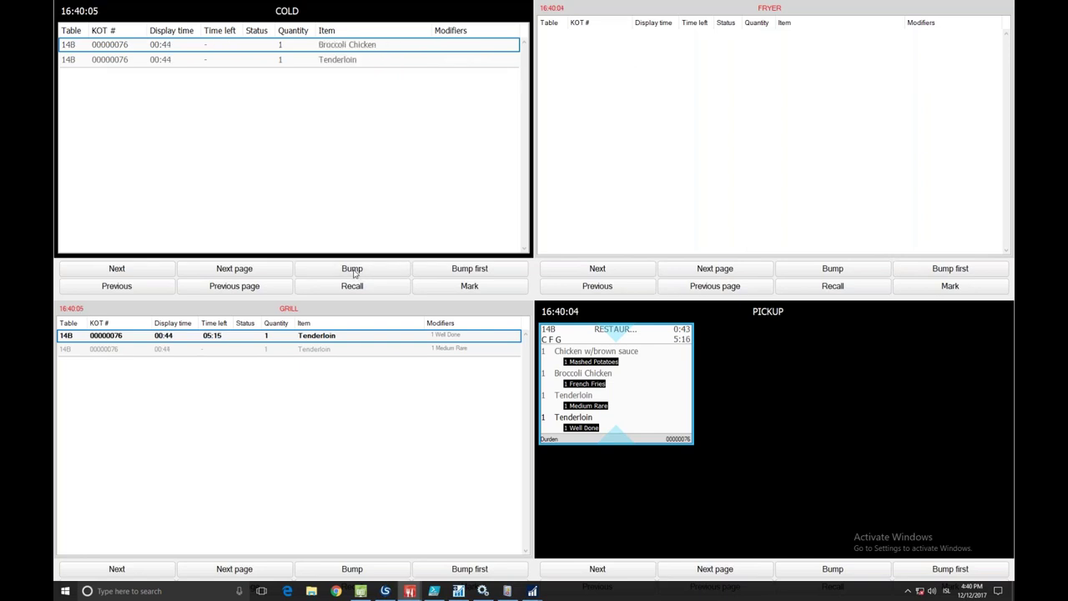
click(354, 272)
click(354, 272)
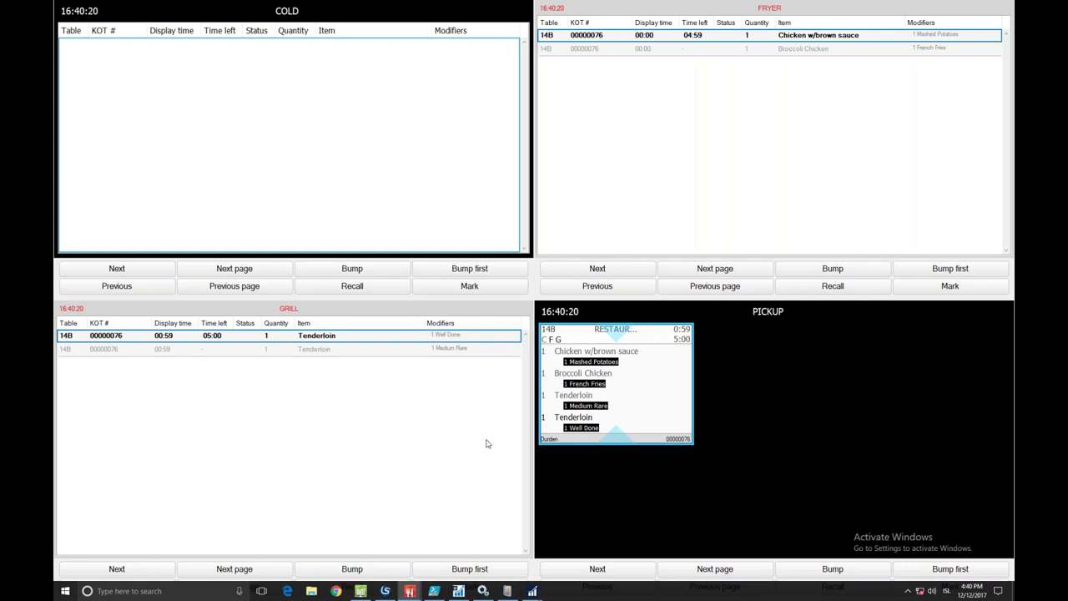
click(324, 352)
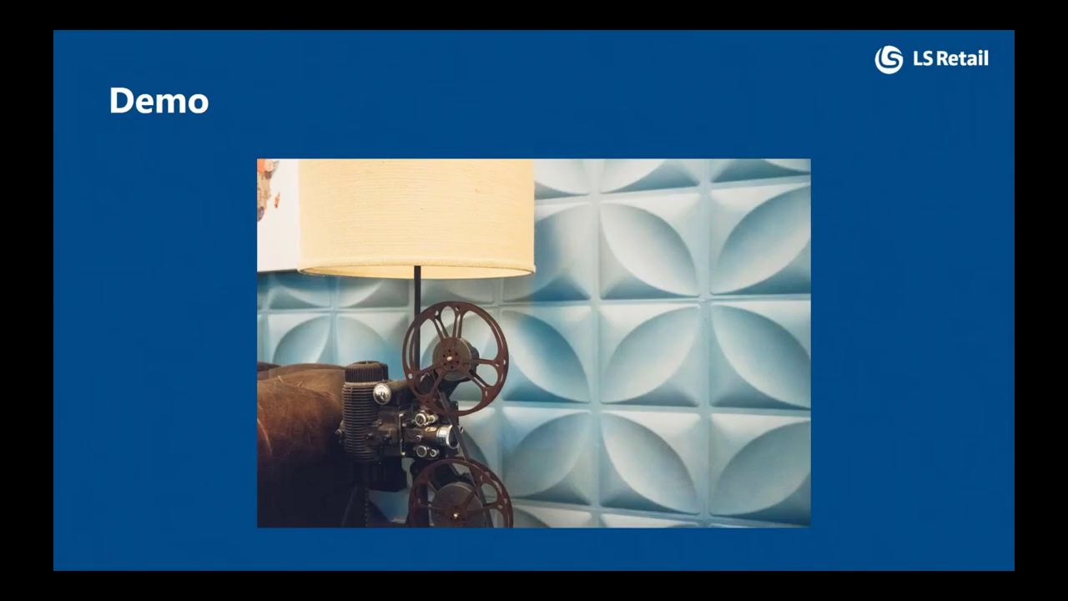
key(Right)
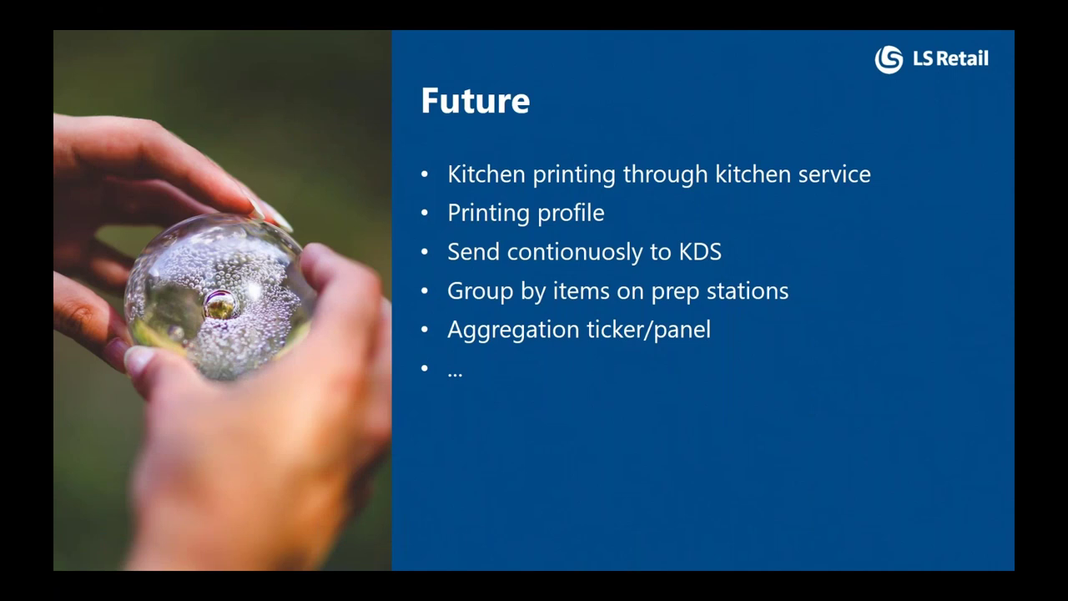